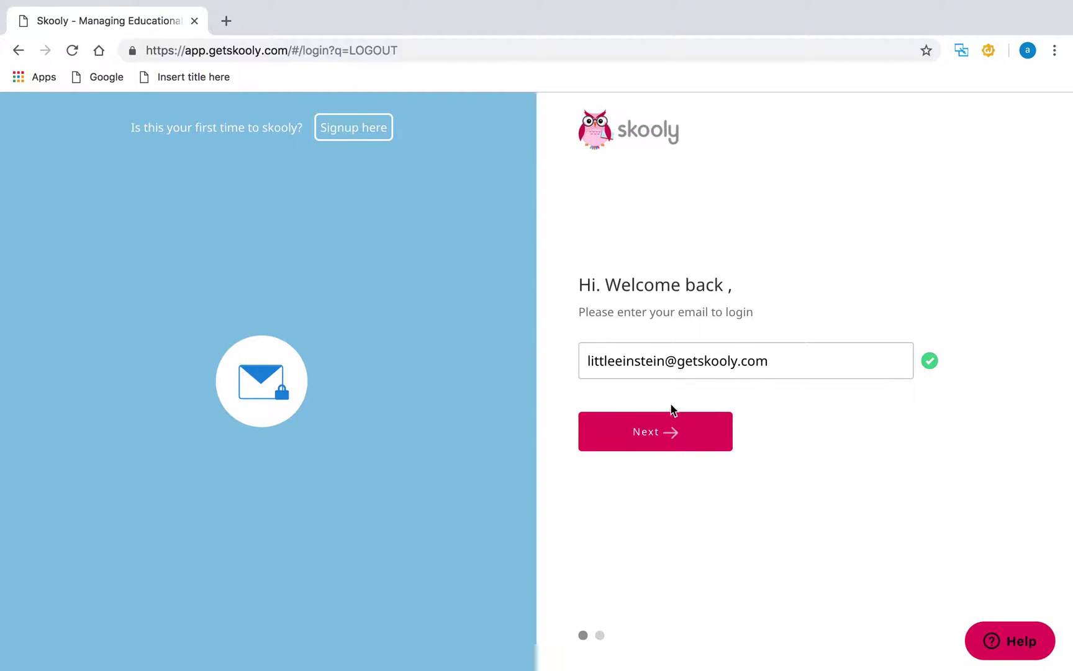
- Sign in to the admin account with its e-mail and account password
left_click(705, 426)
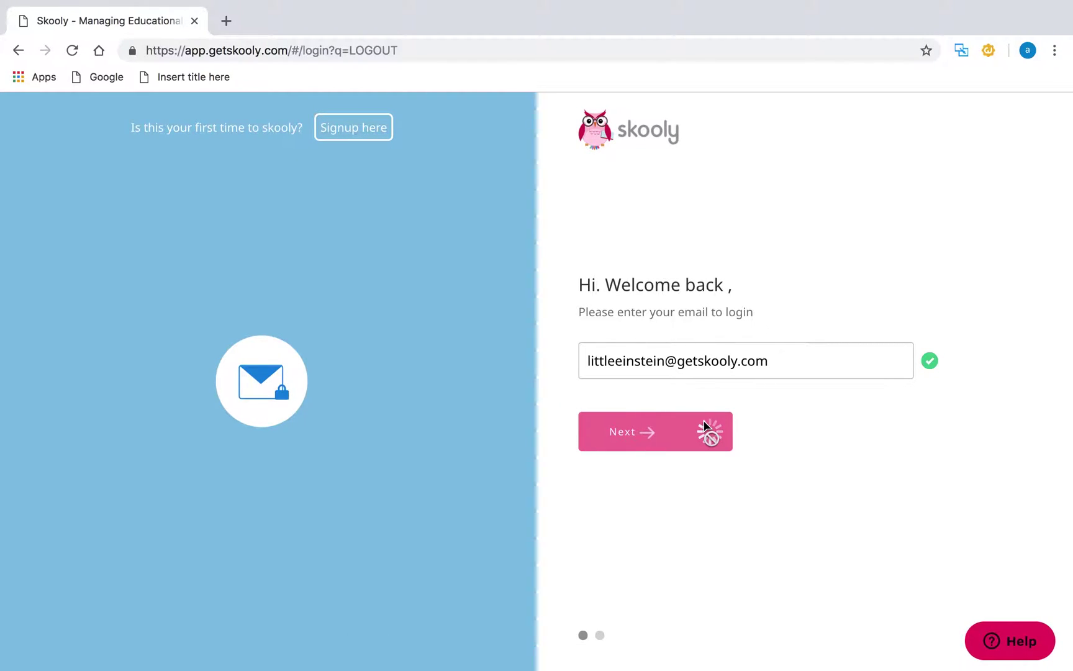
type("••••")
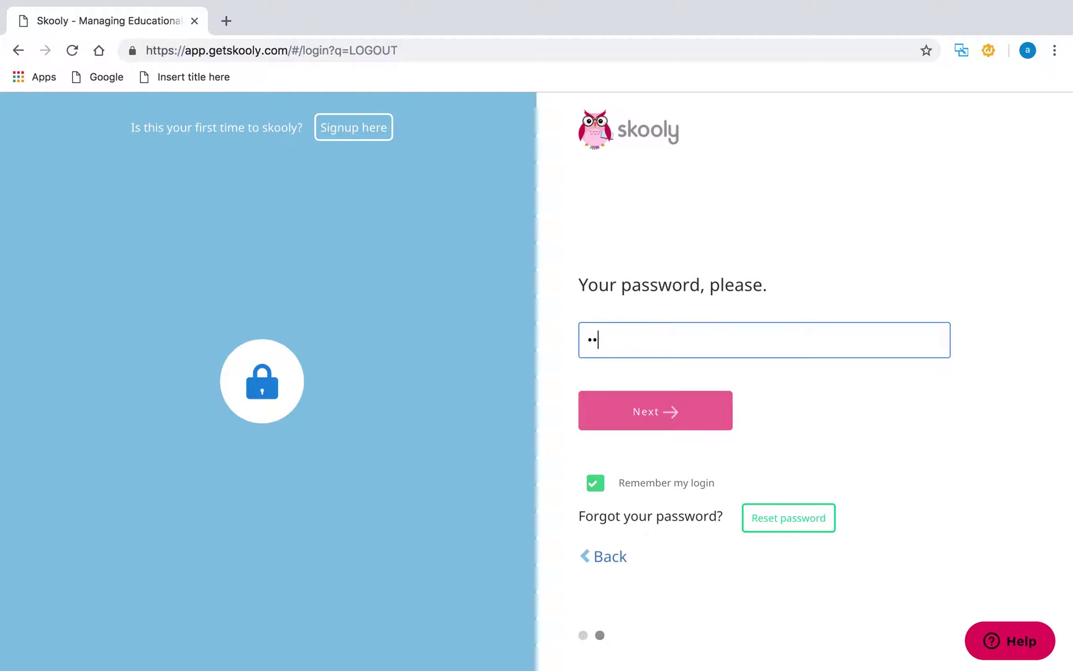
type("••••••")
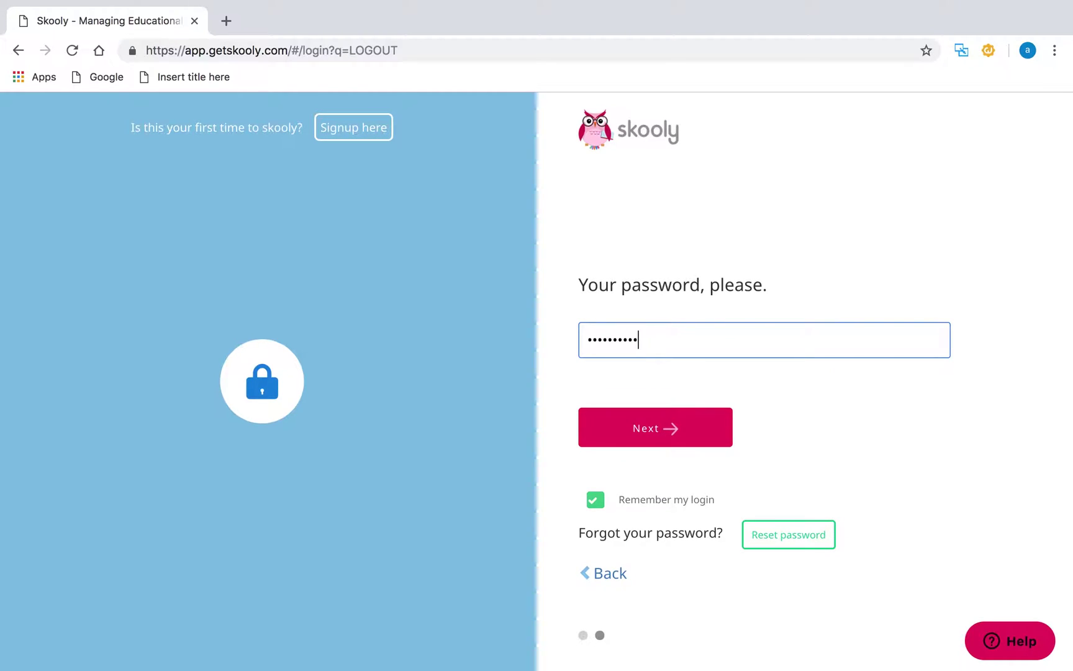
key("Return")
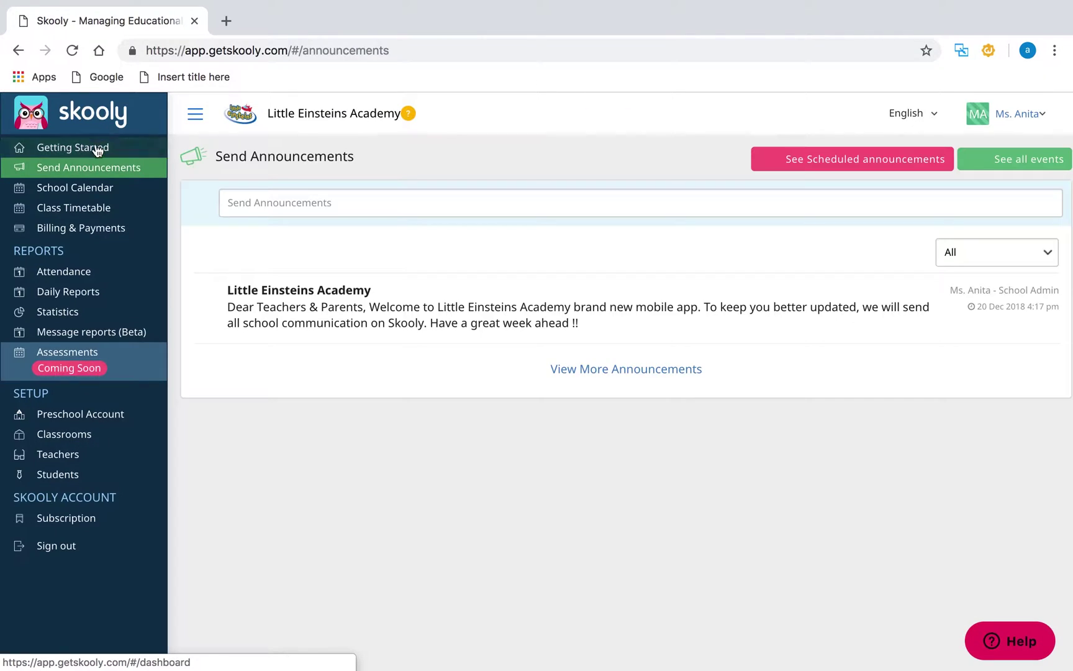
- Open Getting Started, dismiss the Free Pilot notice, and review the admin's profile and account details
left_click(96, 150)
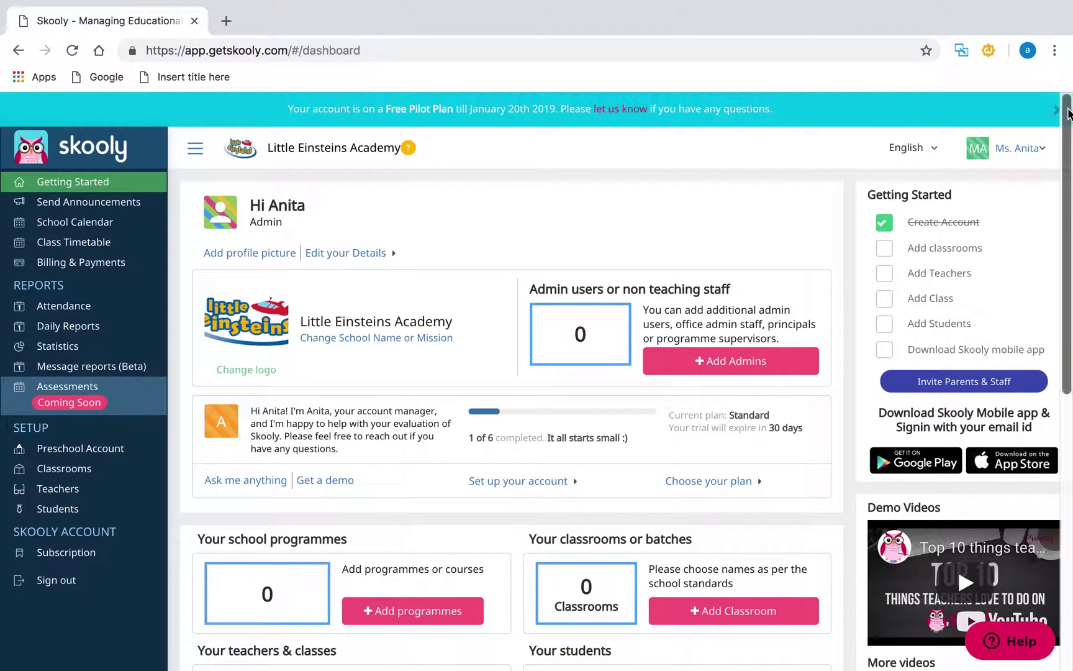
left_click(1056, 110)
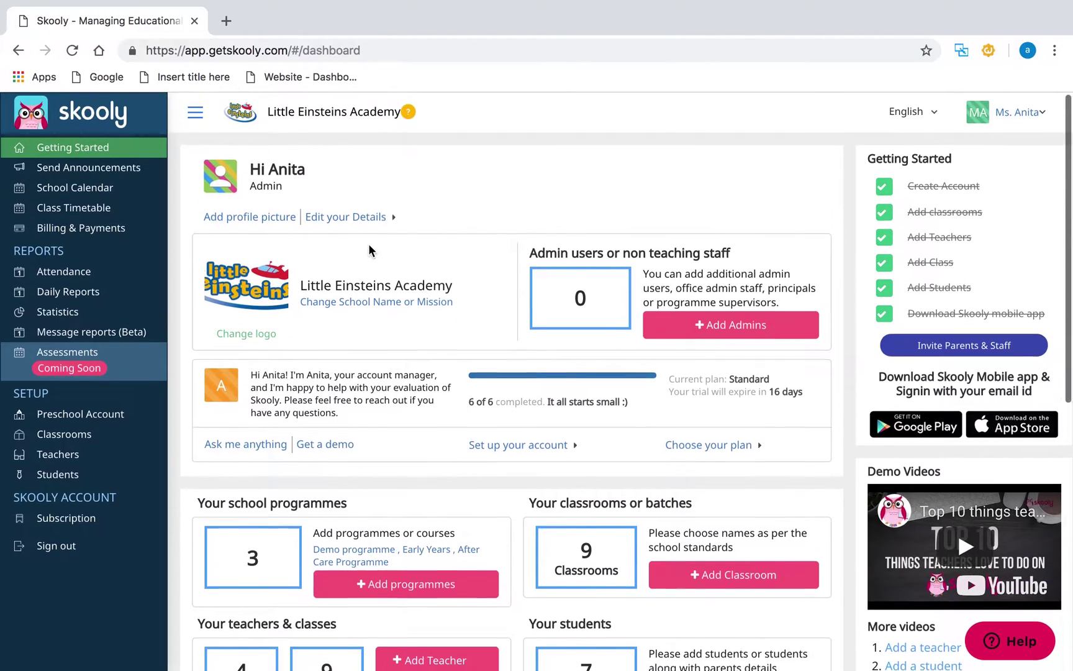
left_click(277, 218)
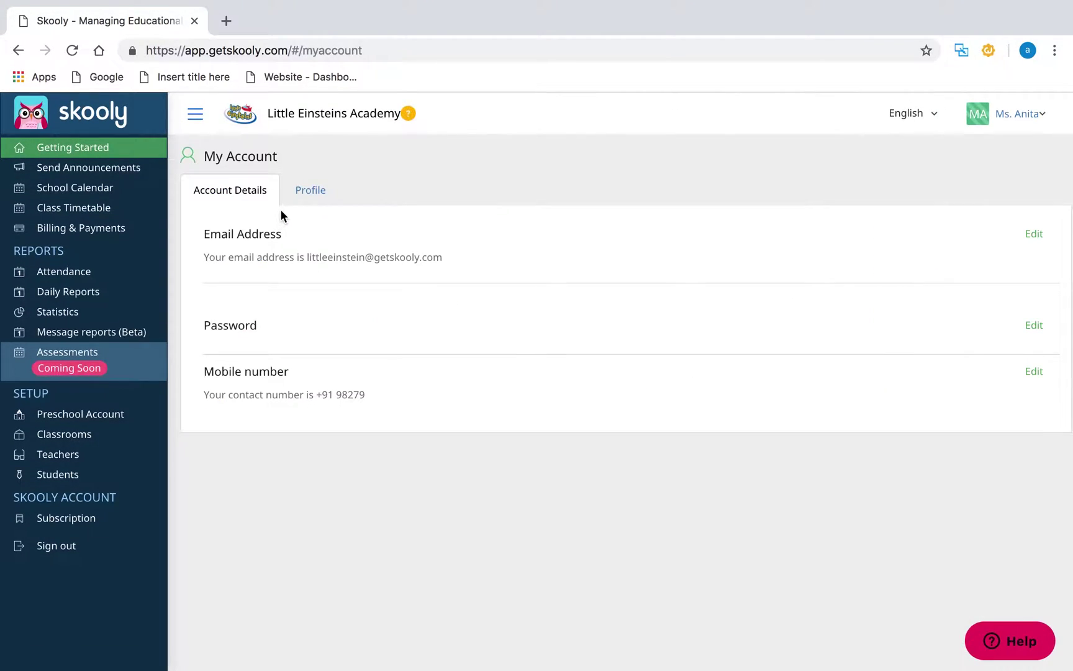
left_click(314, 198)
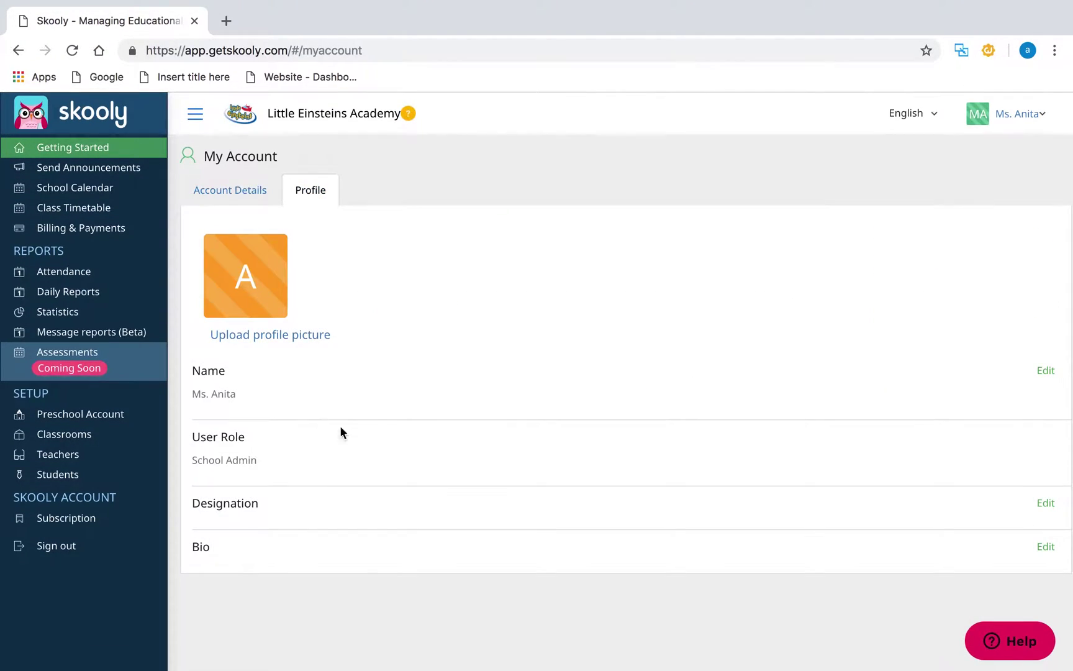
left_click(256, 193)
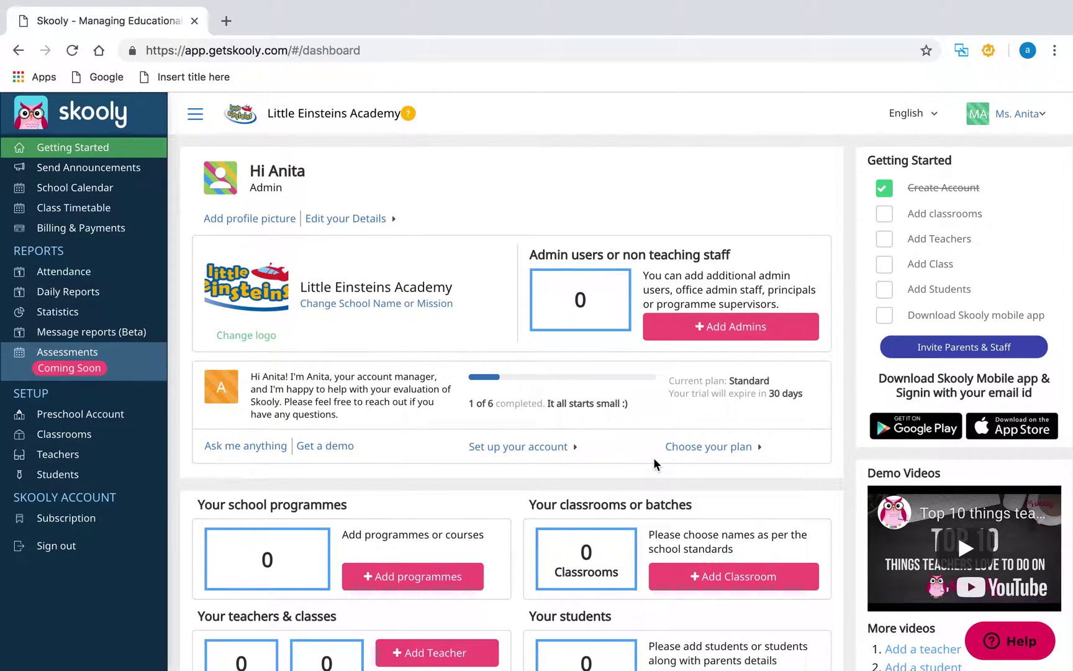
- Start a new classroom list with BUNNIES and CHIPMUNKS
scroll(653, 457, "down", 1)
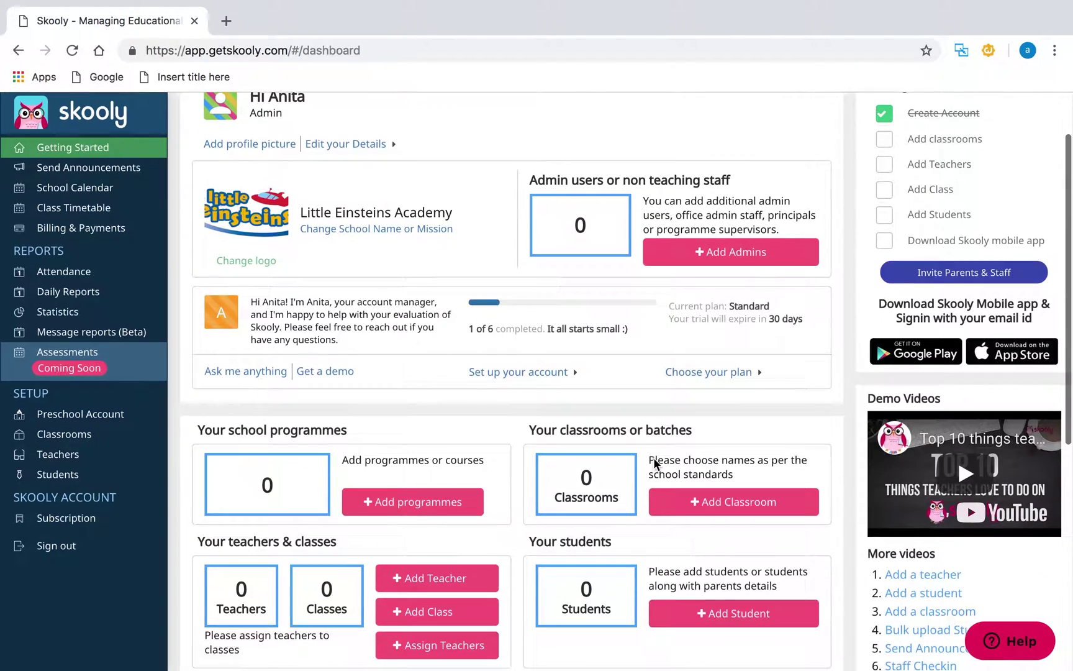
left_click(734, 515)
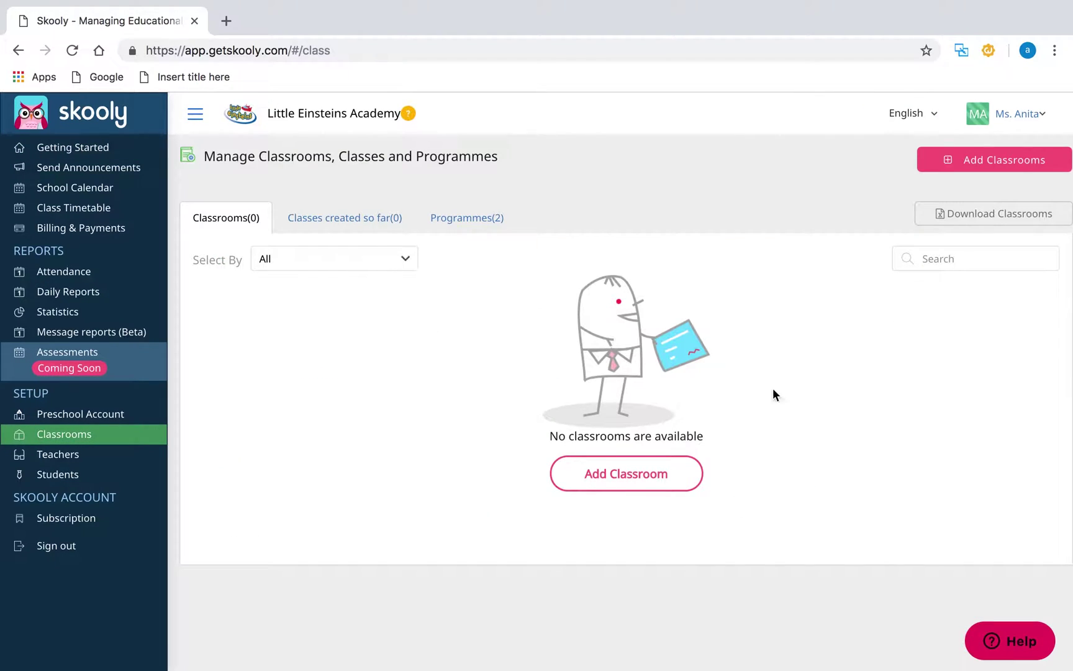
left_click(982, 164)
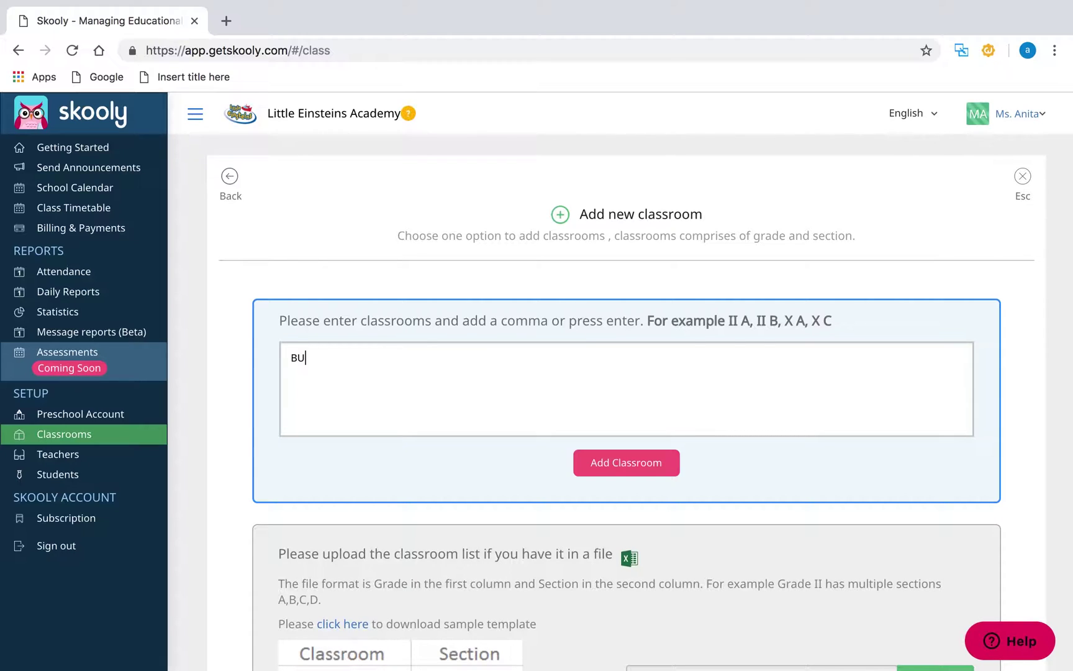
type("BUNNIES")
key("Return")
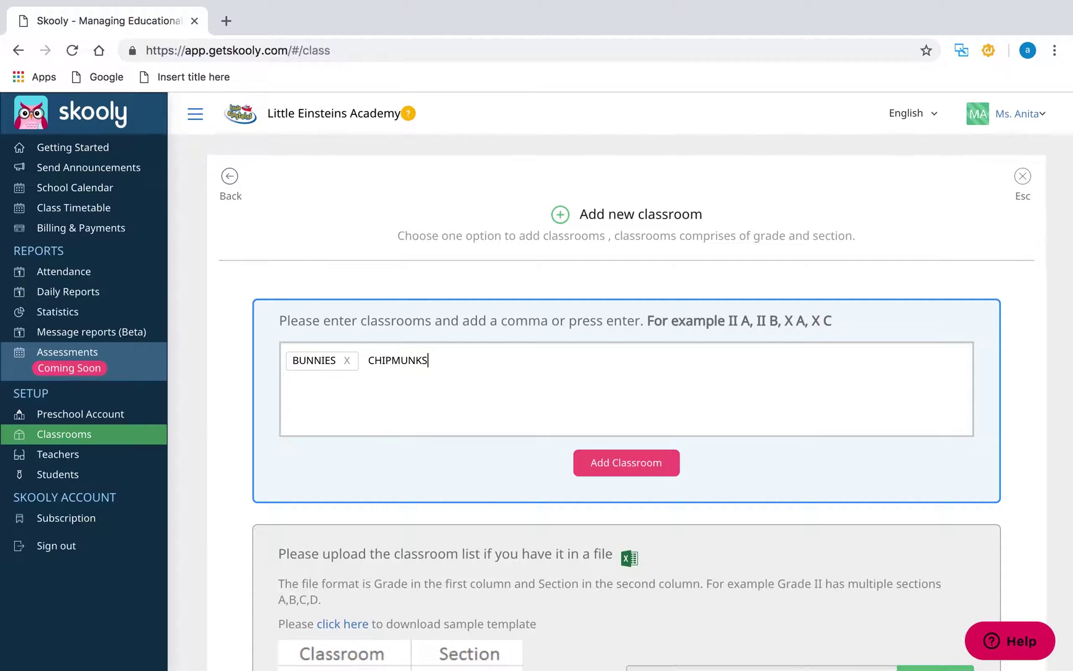
type("CHIPMUNKS")
key("Return")
- Add KOALAS, FOXES, KANGAROOS, MESSI CLUB, SUMMER CLUB and PICASSO CLUB to the classroom list
type("KOALAS")
key("Return")
type("FOXES")
key("Return")
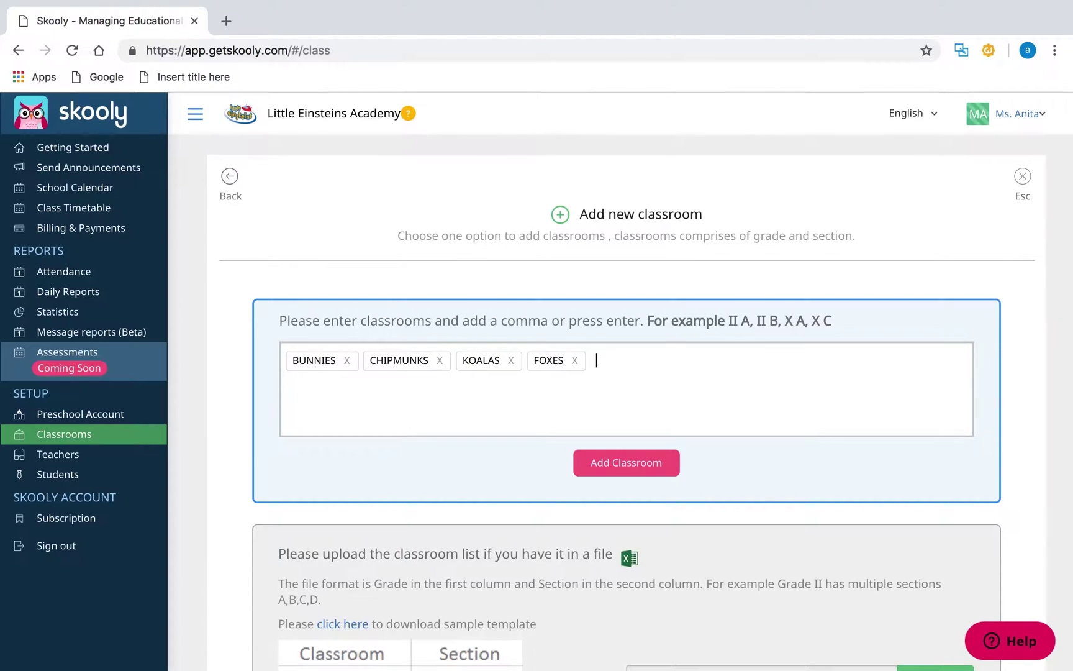
type("KANGAROOS")
key("Return")
type("MESSI CLUB")
key("Return")
type("SUMMER CLUB")
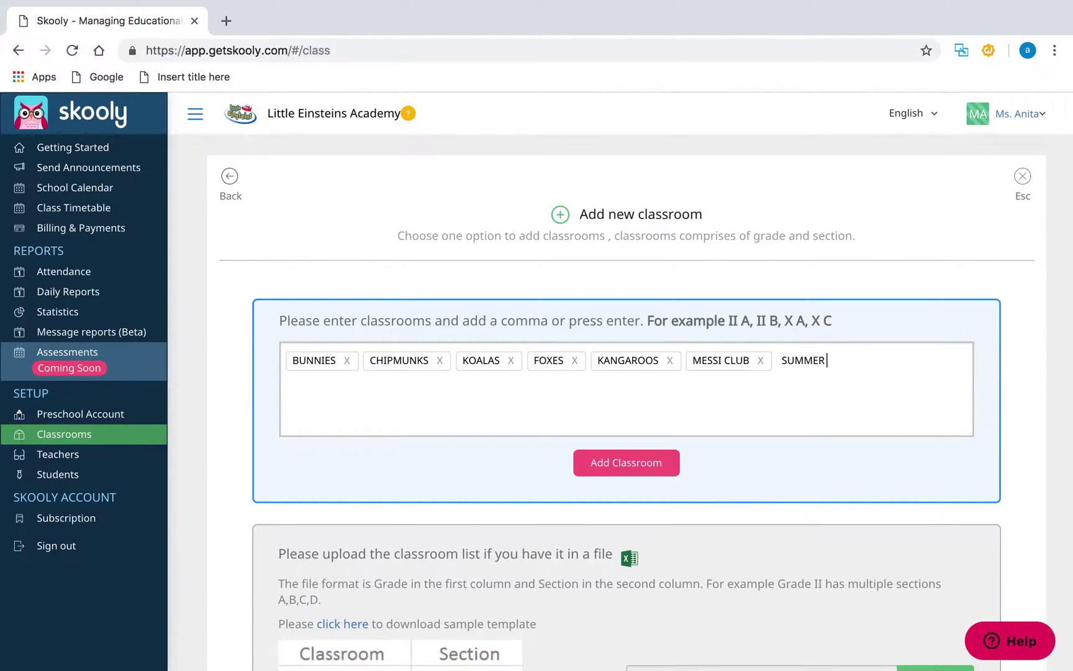
key("Return")
type("PICASSO CLUB")
key("Return")
- Save the eight classrooms and review the updated Getting Started progress on the dashboard
left_click(649, 467)
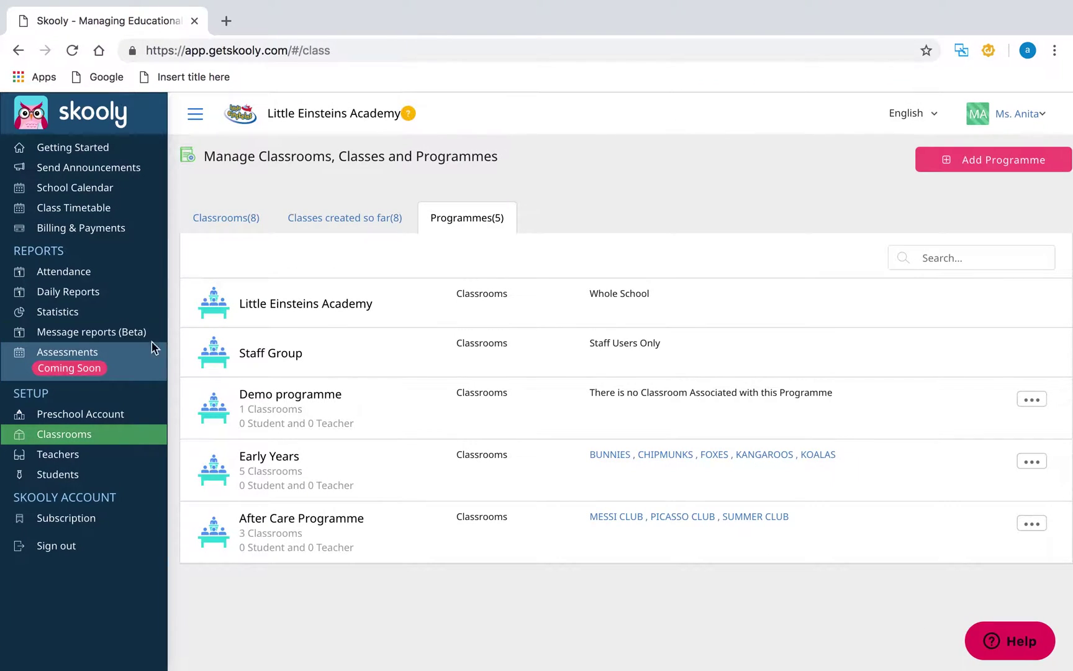
left_click(116, 150)
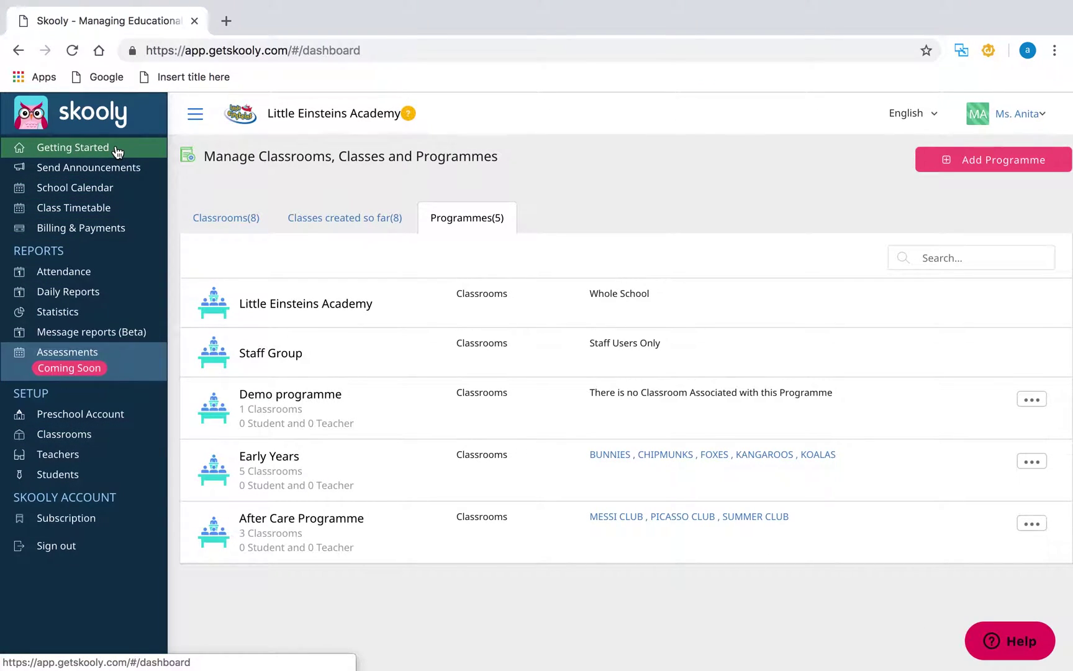
scroll(612, 467, "down", 3)
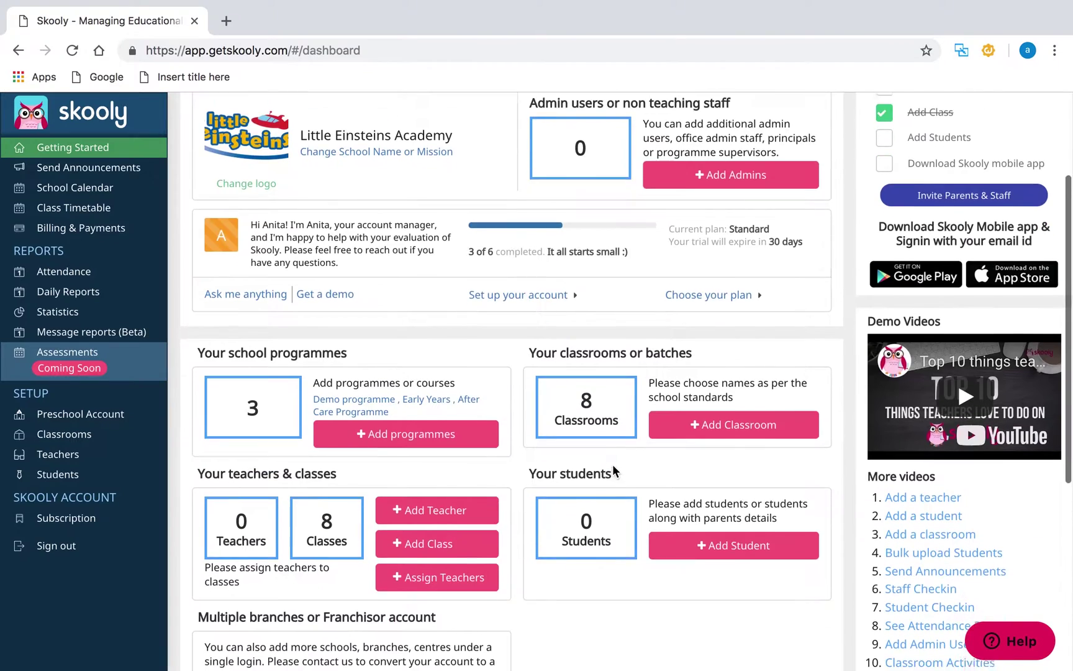
scroll(613, 464, "down", 1)
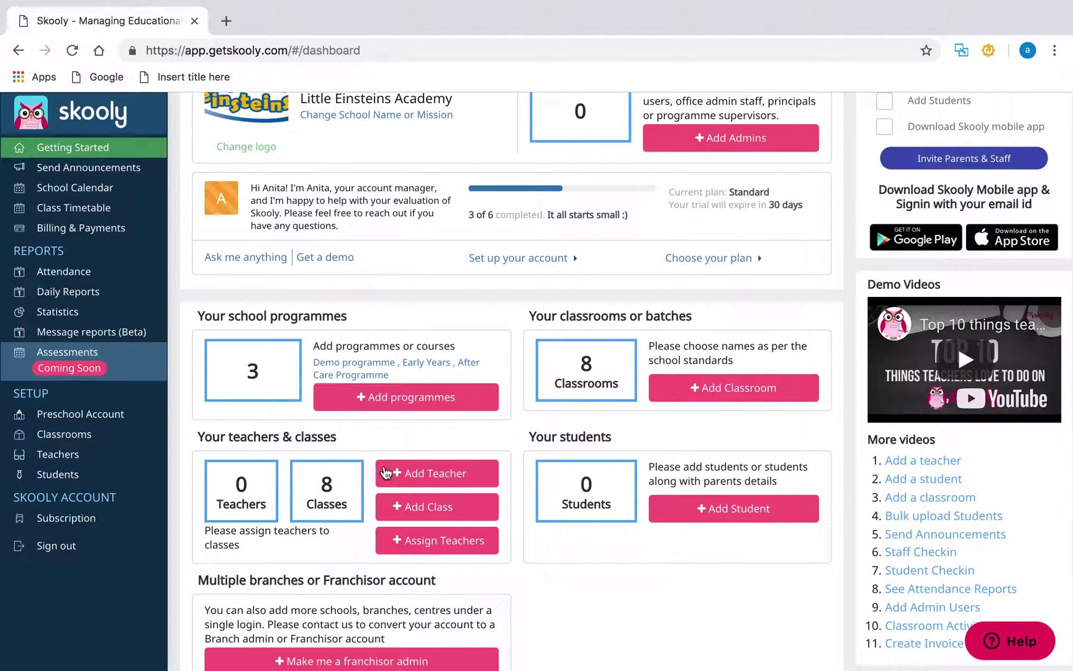
- Open the Add Teacher form and enter the first teacher's name and e-mail
left_click(438, 478)
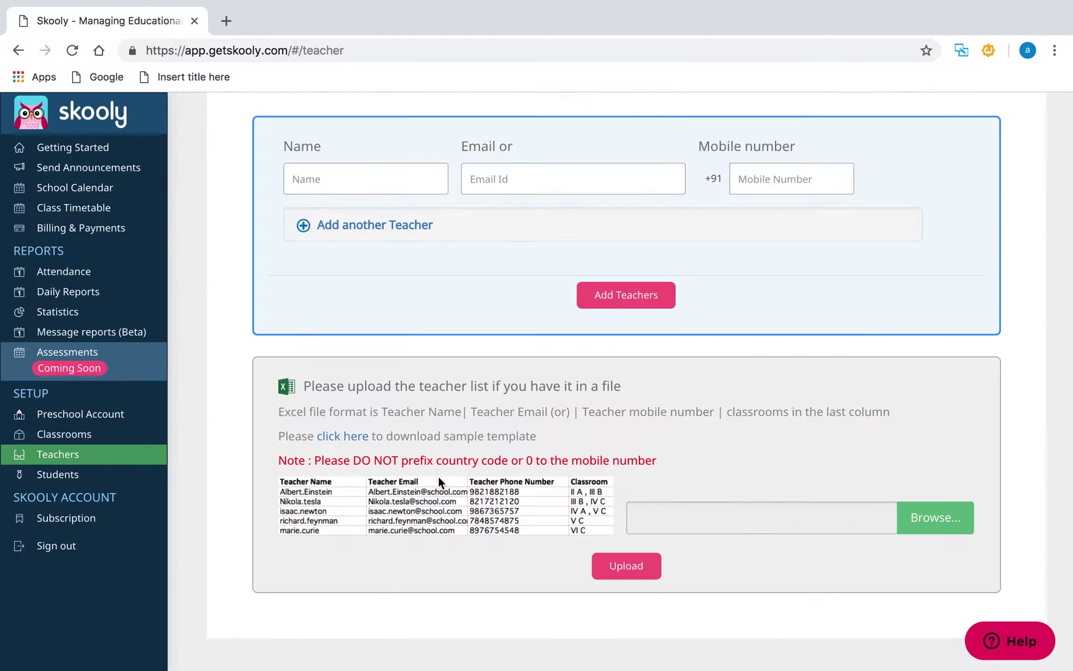
scroll(438, 475, "up", 3)
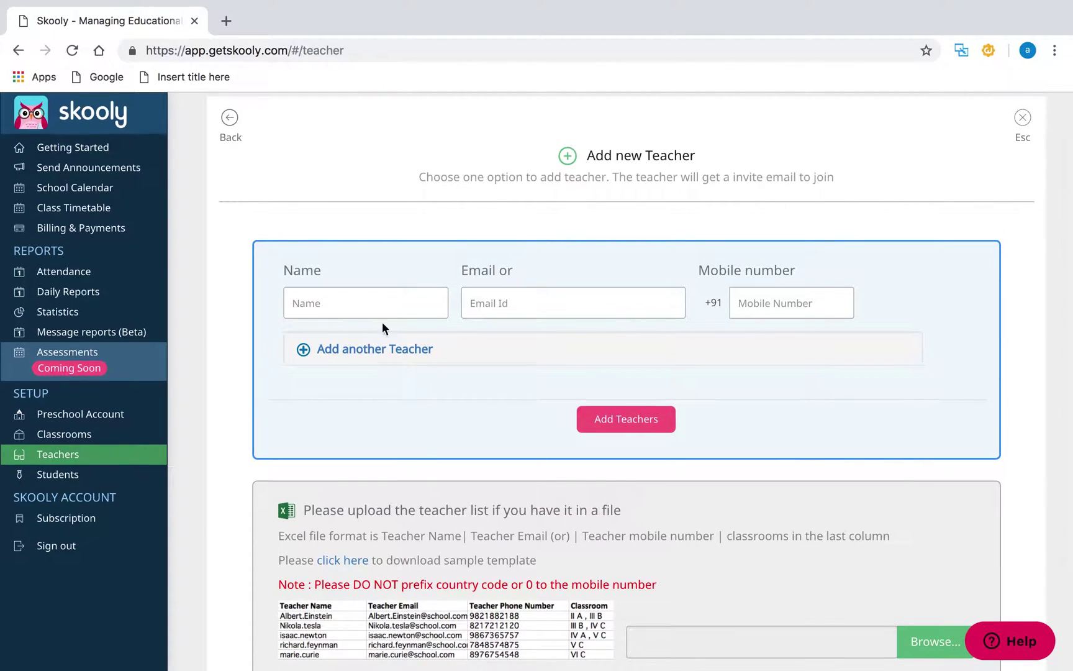
left_click(383, 309)
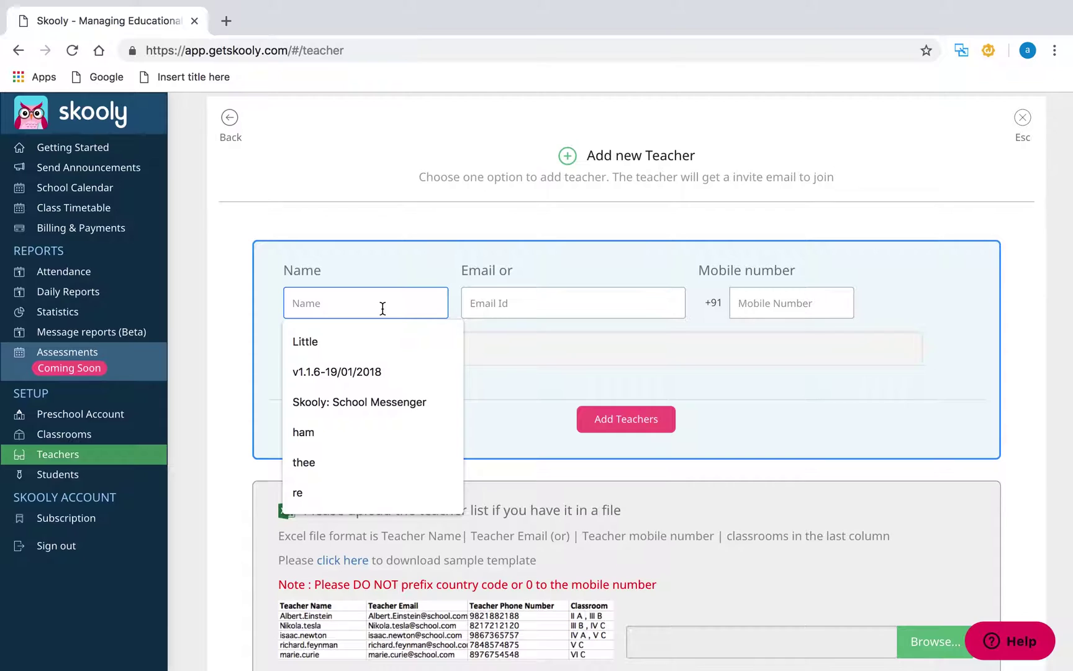
type("Anna")
left_click(496, 302)
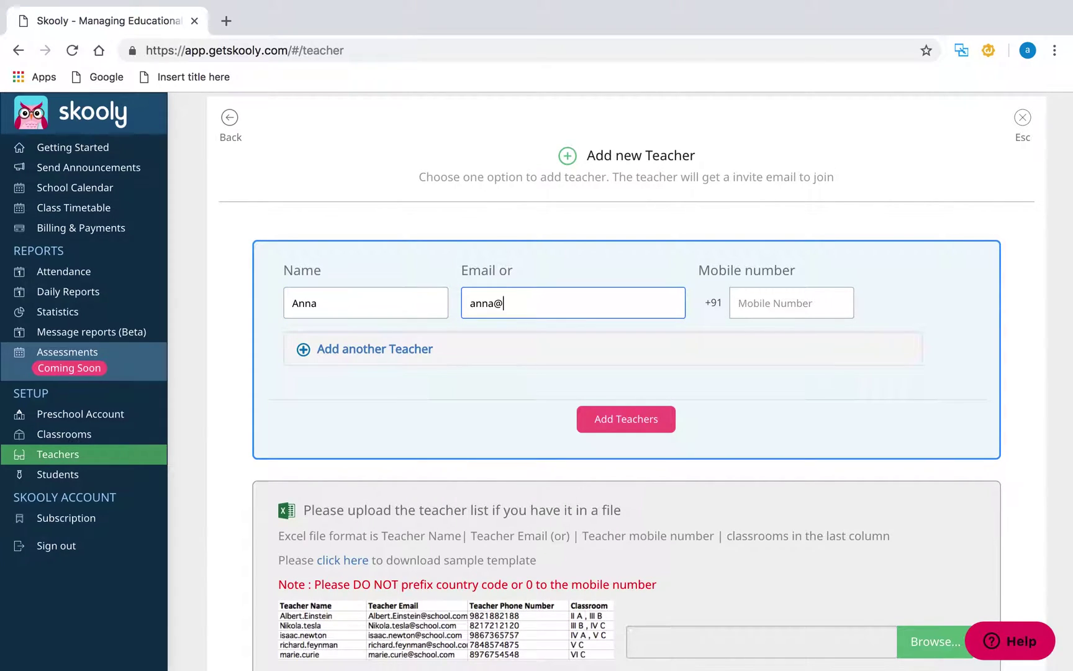
- Add a second teacher row with the teacher's name and e-mail
left_click(374, 348)
left_click(412, 354)
type("Maria")
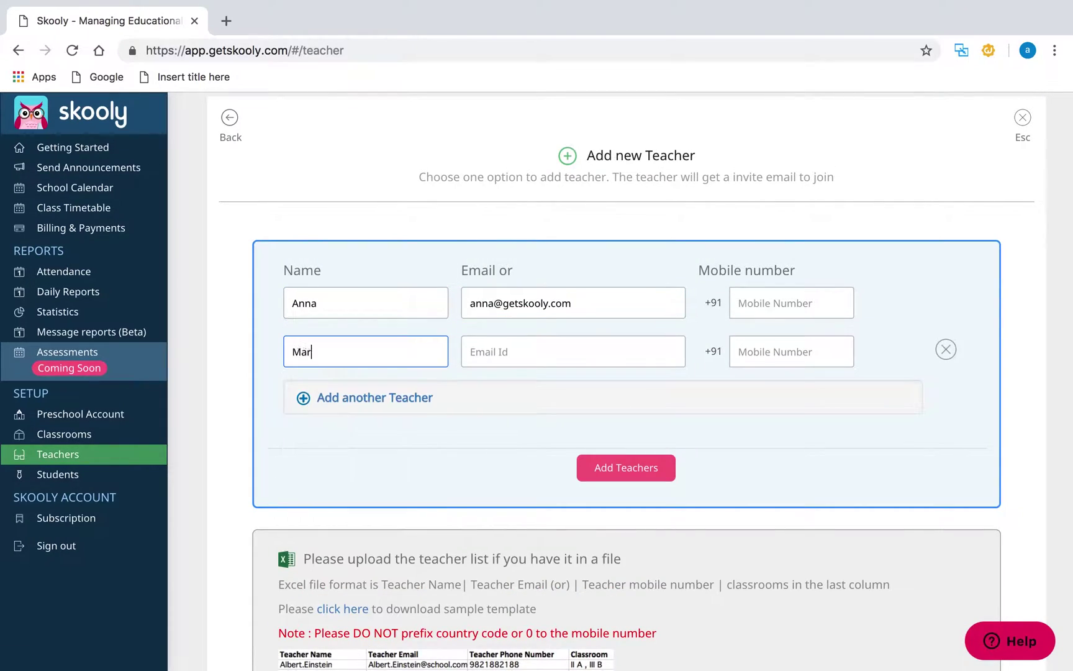
left_click(558, 354)
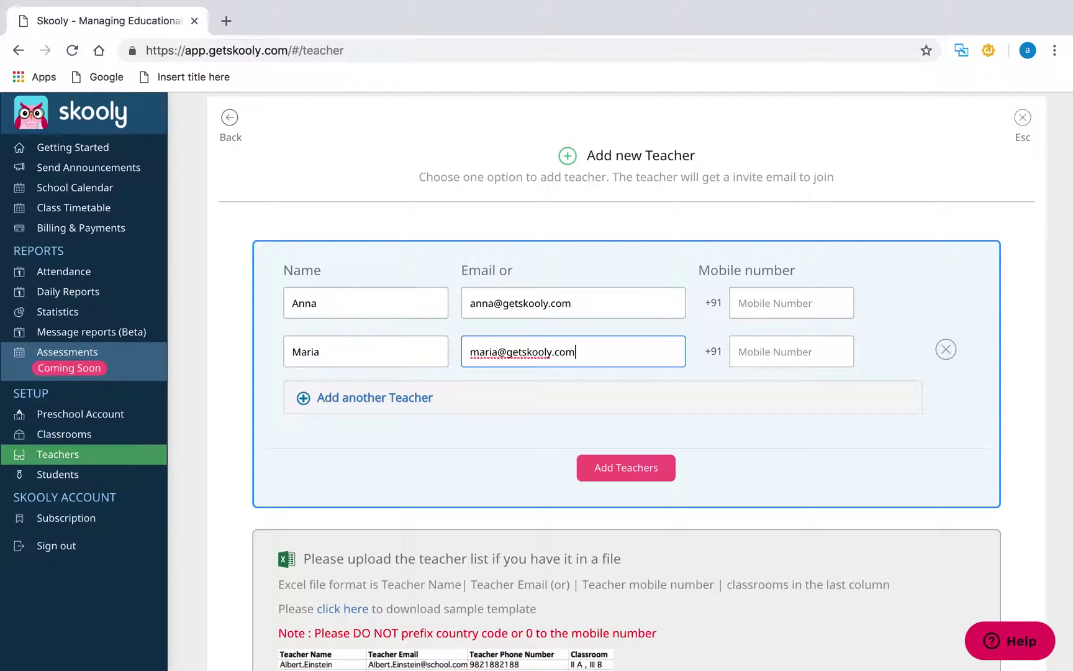
- Add a third teacher with name, e-mail and mobile number
left_click(412, 404)
left_click(428, 405)
type("Isabella")
left_click(529, 398)
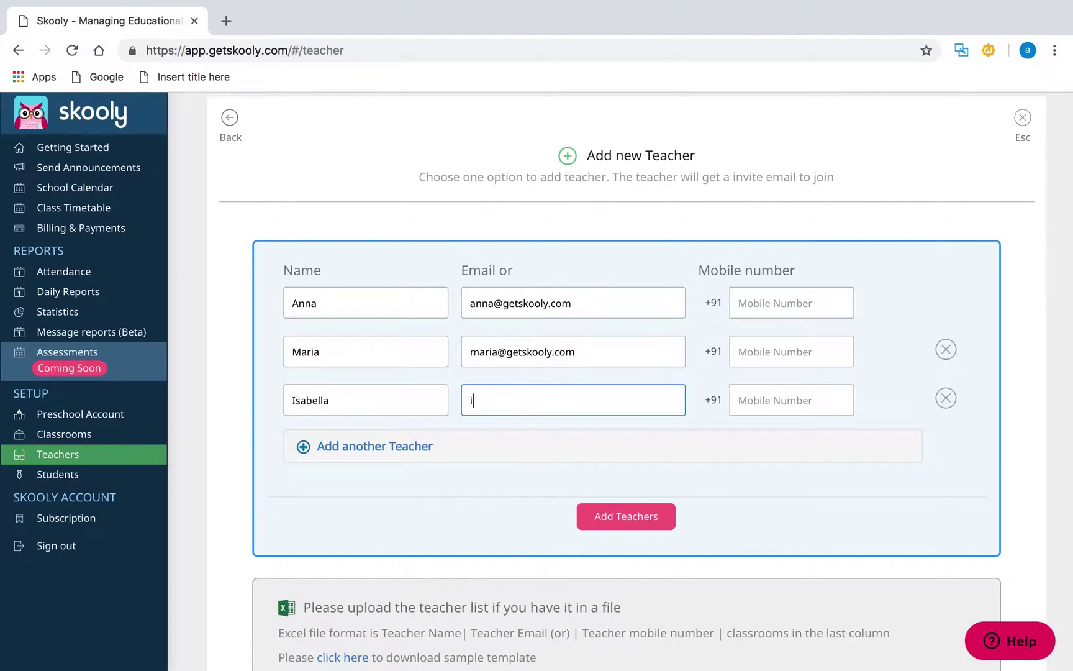
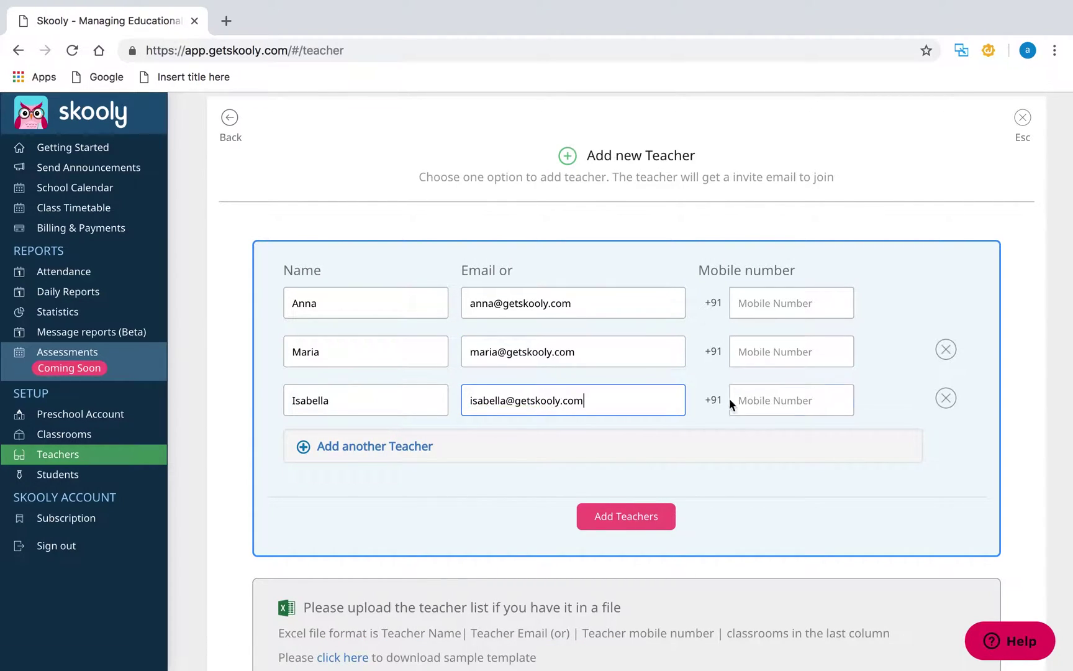
left_click(733, 402)
type("878621")
- Add a fourth teacher's name and e-mail, remove the empty row, and send the invitations
left_click(412, 452)
type("John")
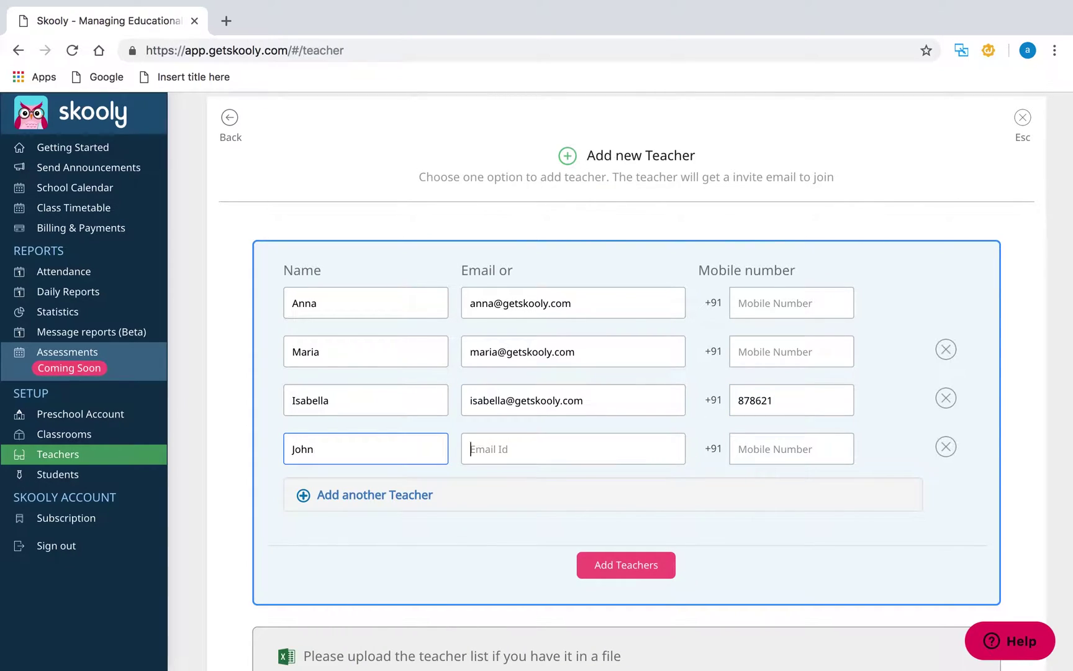
key("Tab")
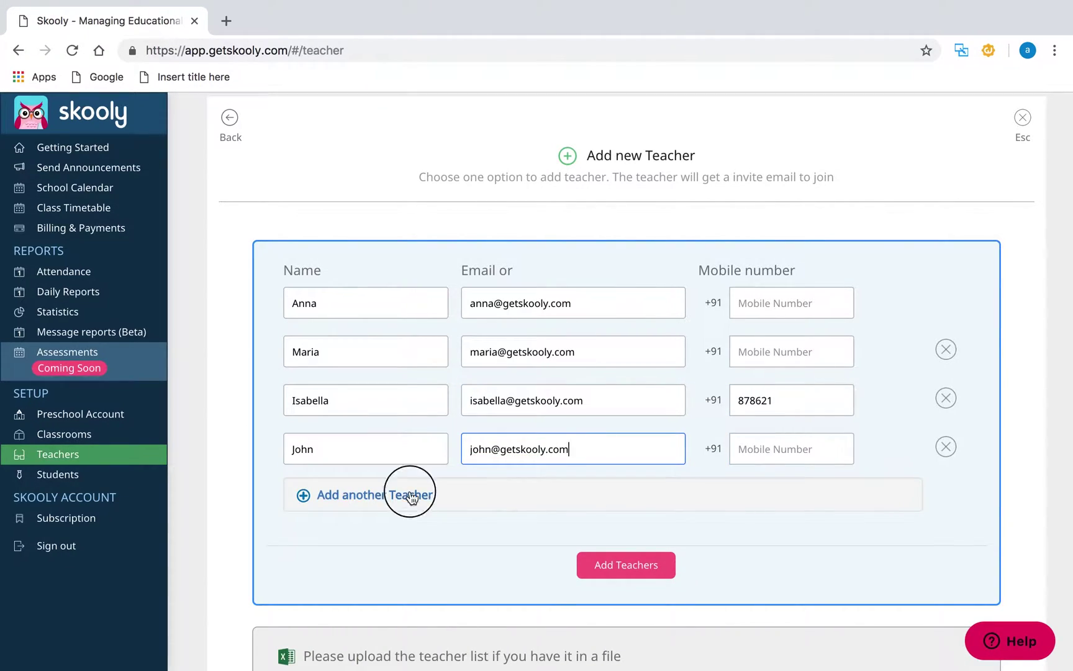
left_click(410, 495)
left_click(945, 494)
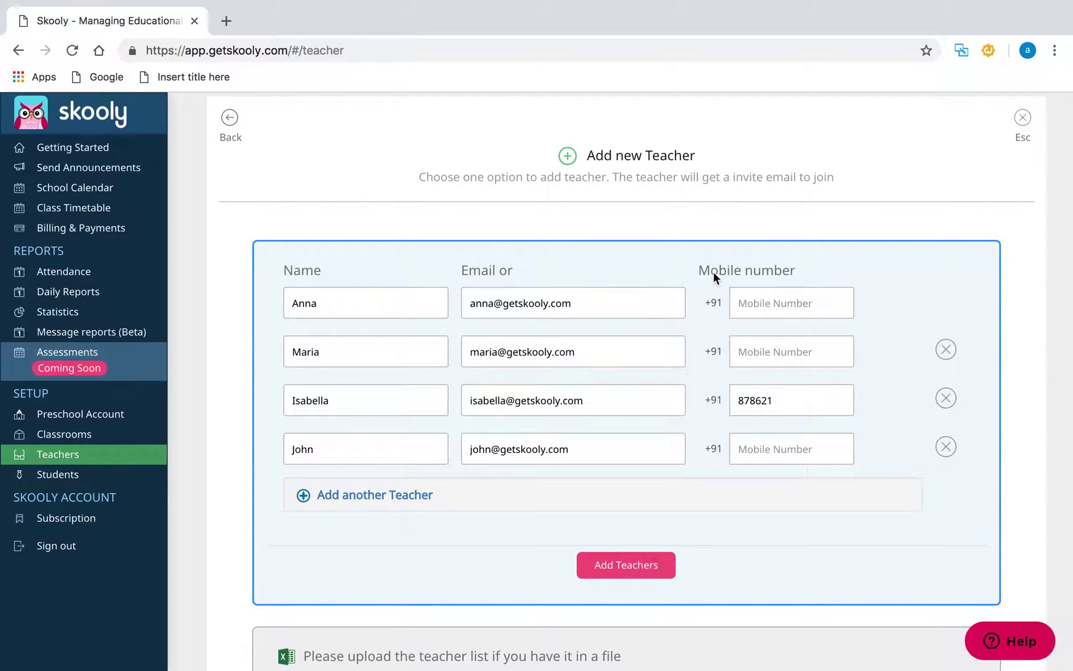
left_click(623, 572)
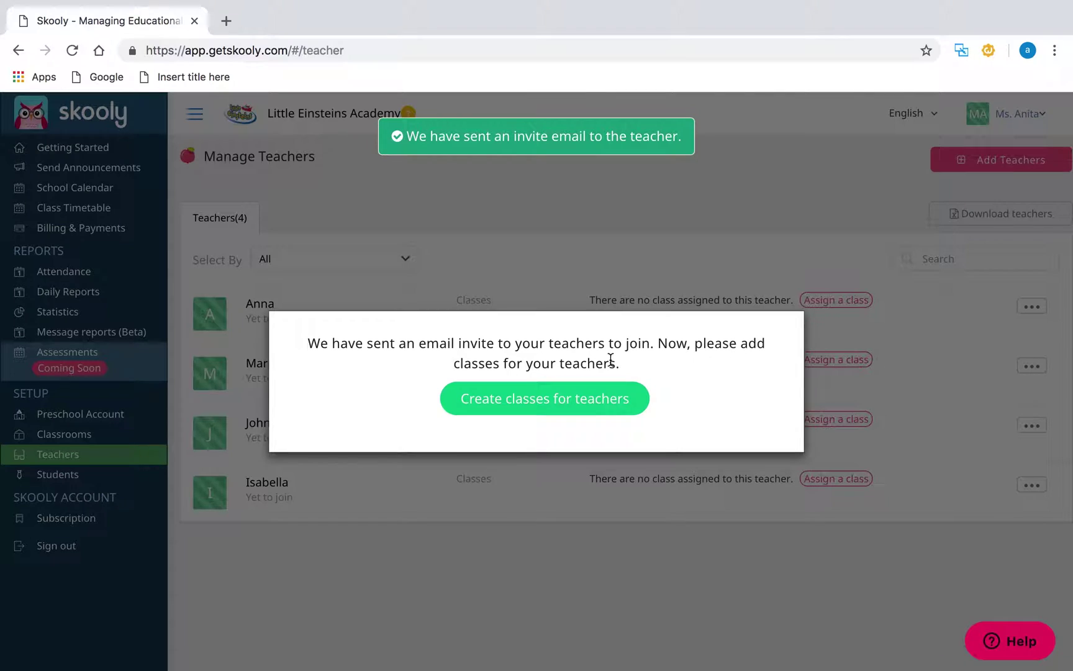
- Dismiss the prompt and assign the first listed teacher to the BUNNIES class
left_click(654, 270)
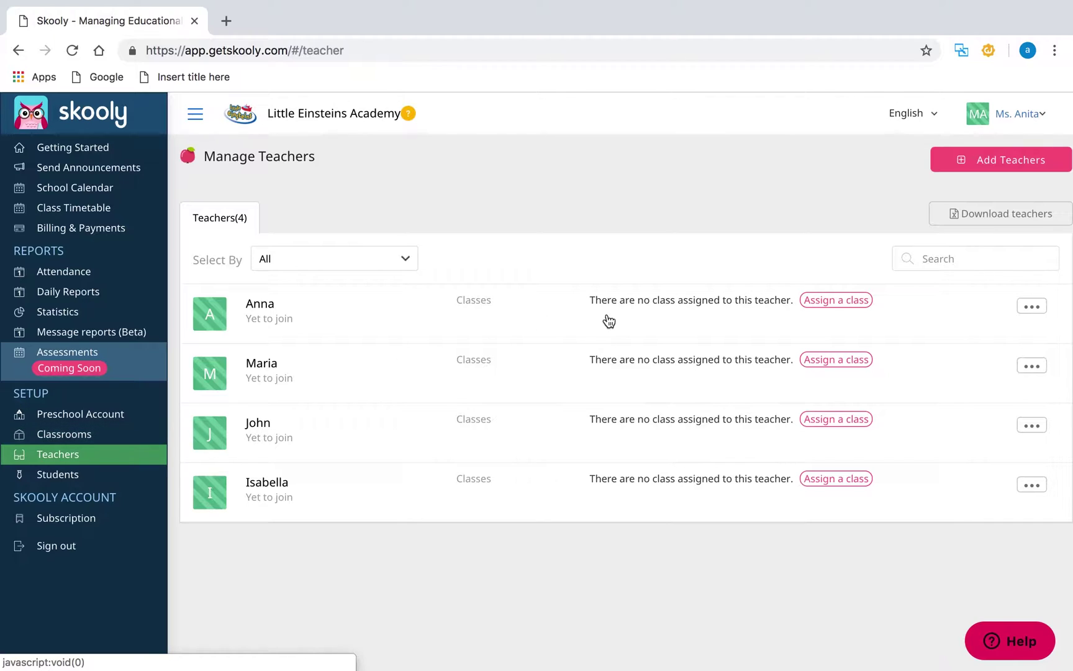
left_click(841, 300)
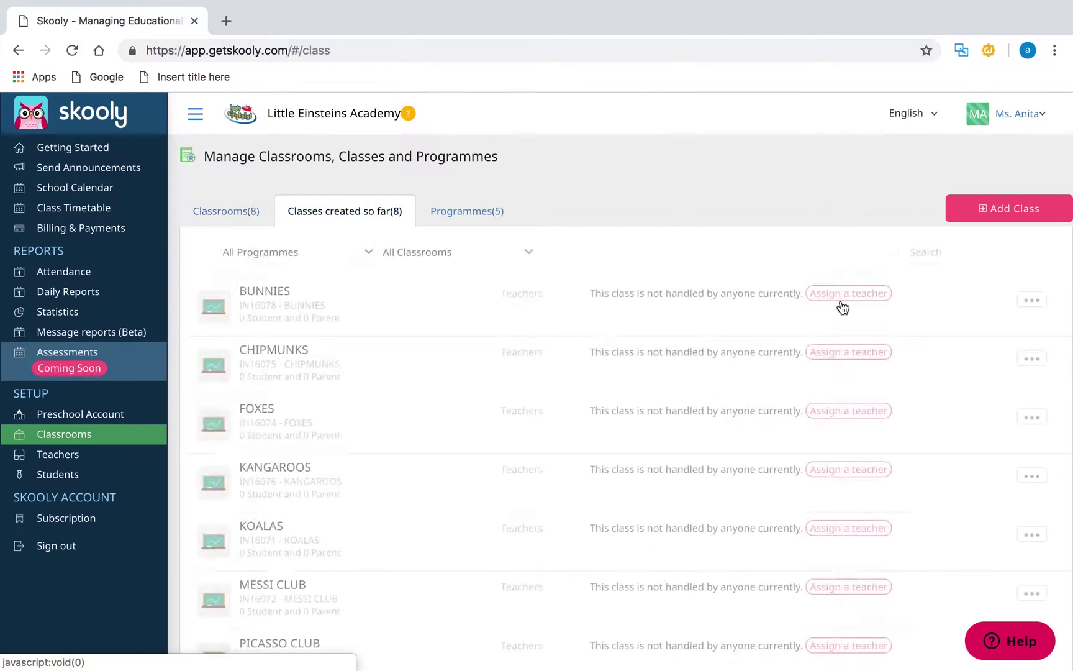
scroll(738, 349, "down", 1)
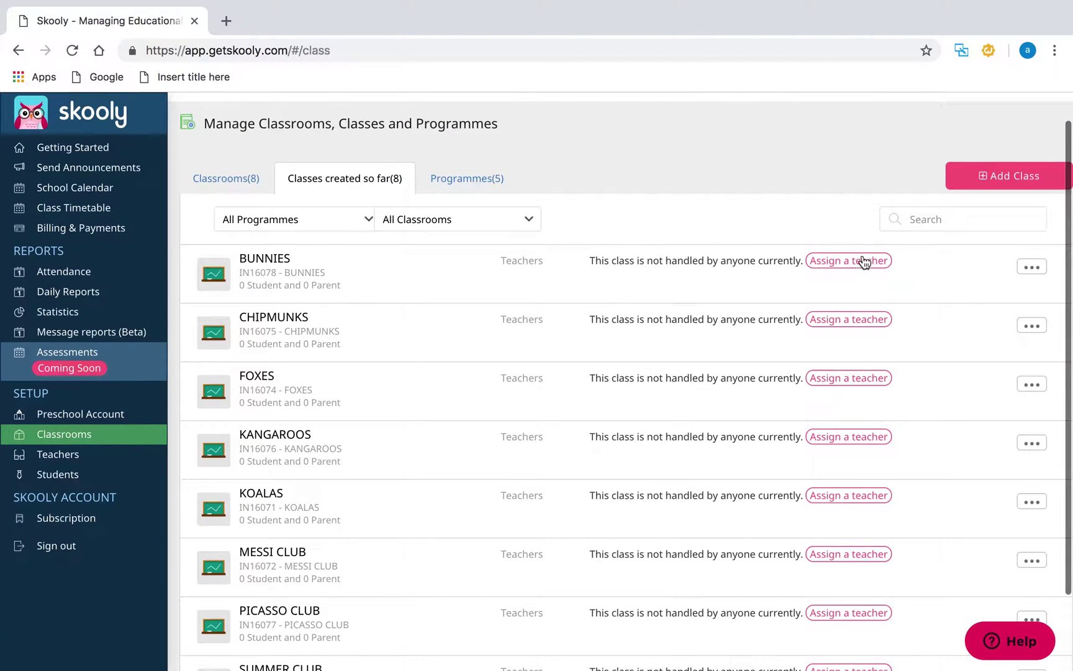
left_click(867, 261)
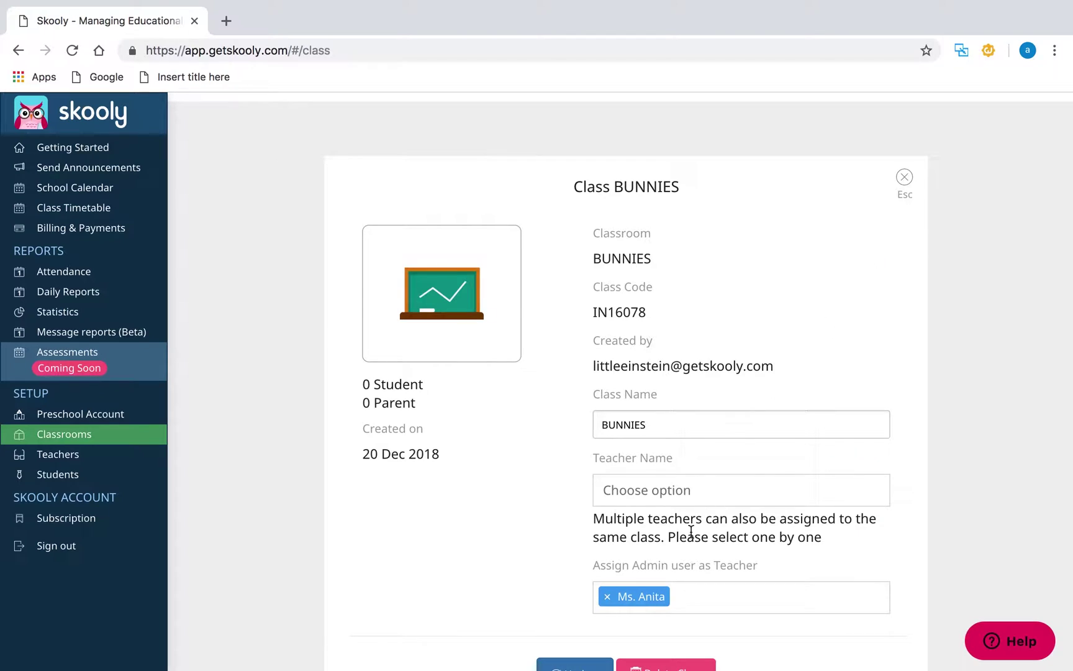
left_click(723, 503)
left_click(652, 518)
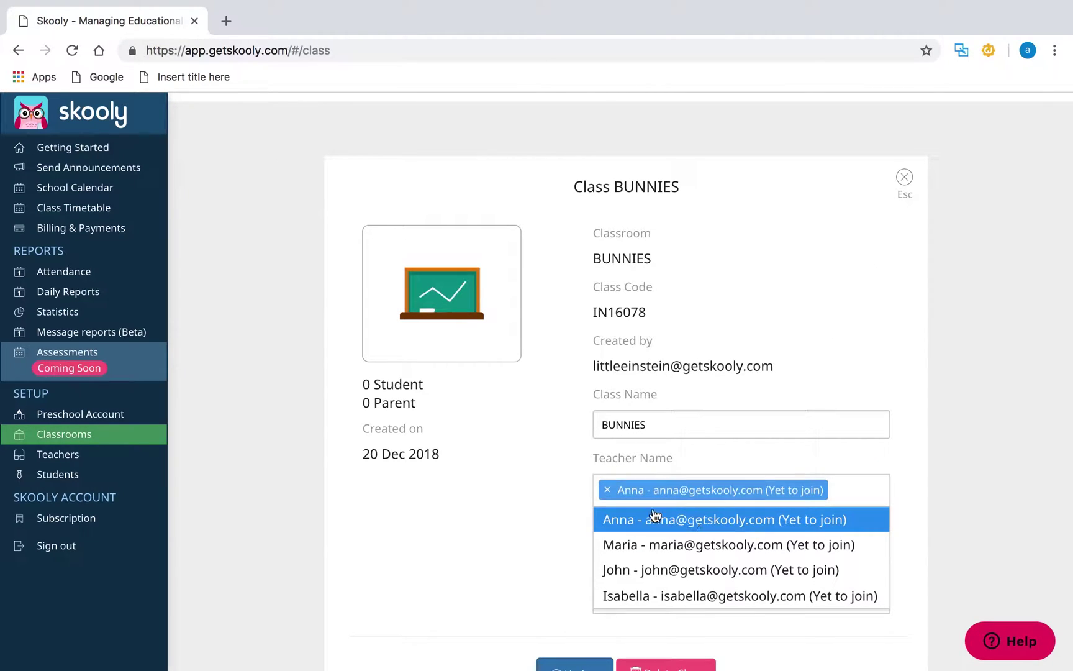
left_click(565, 492)
scroll(566, 493, "down", 2)
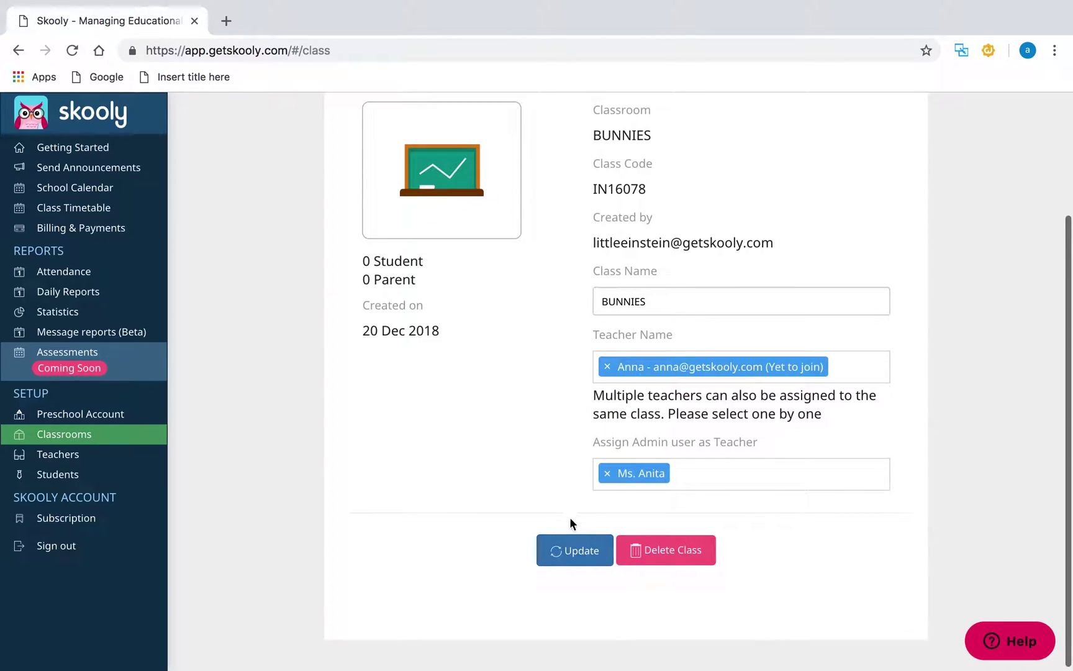
left_click(572, 553)
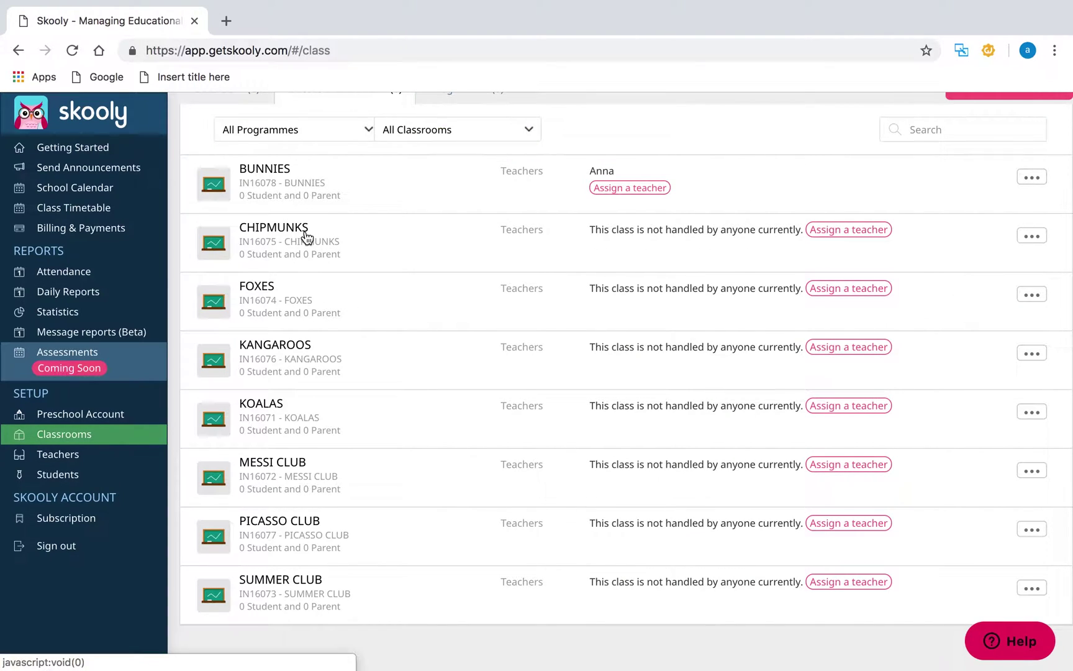
- Assign two teachers to the KANGAROOS class and save the change
left_click(290, 355)
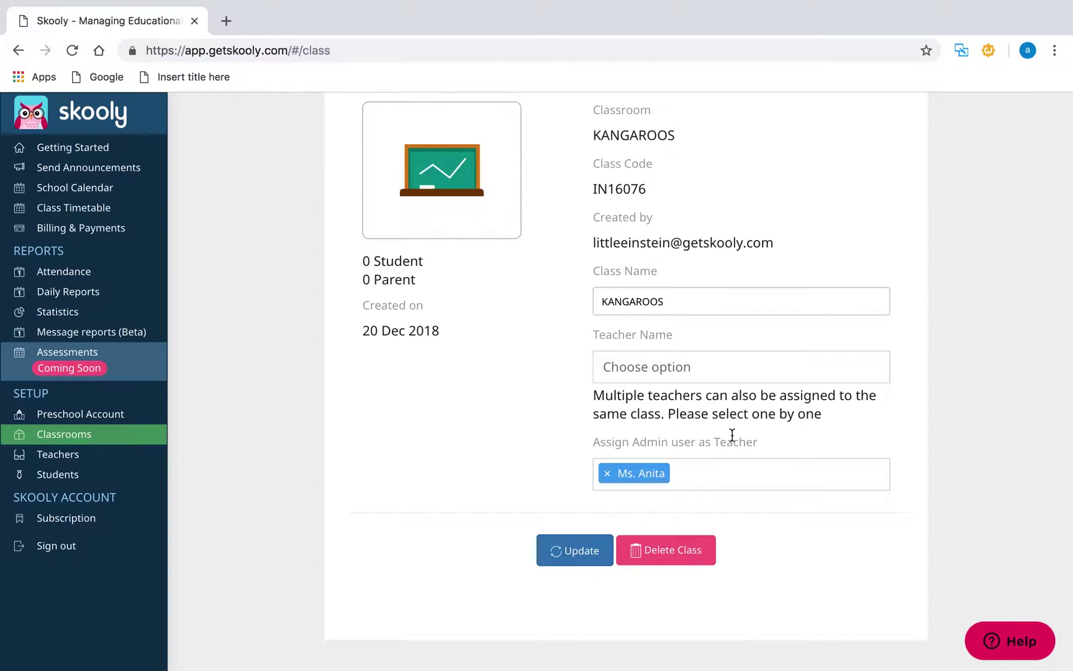
left_click(810, 371)
left_click(771, 446)
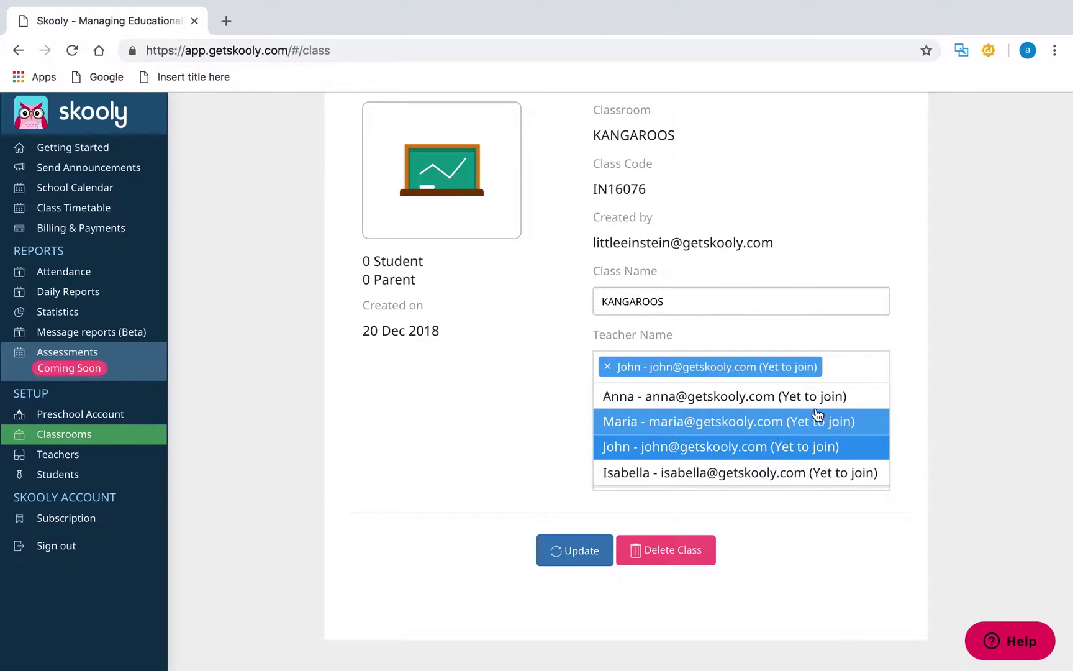
left_click(714, 472)
left_click(578, 435)
left_click(575, 572)
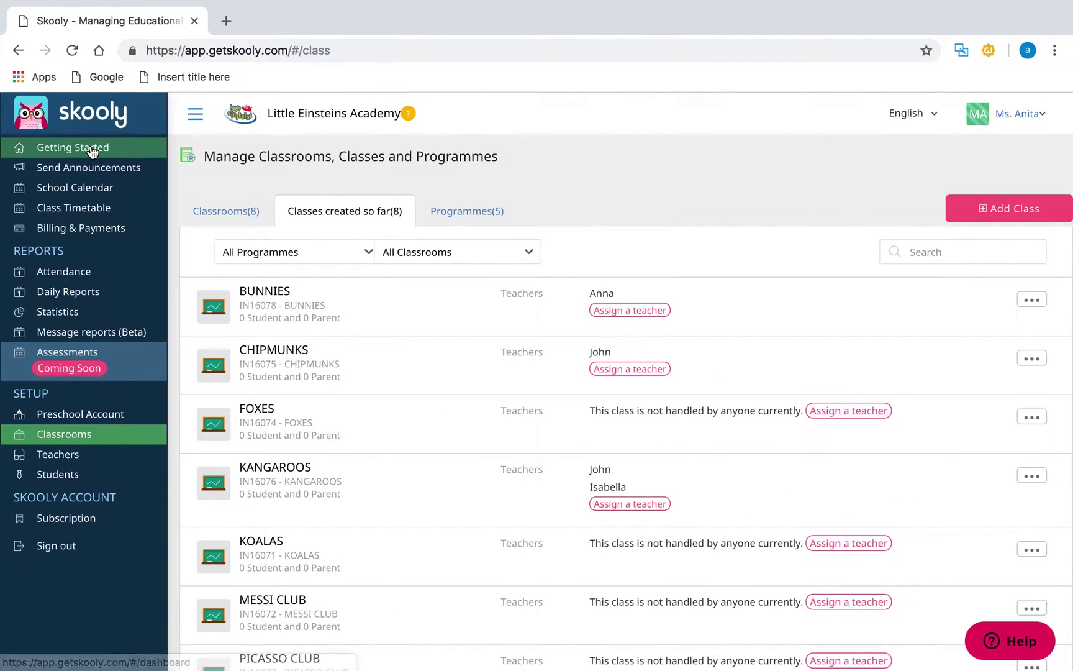
left_click(92, 151)
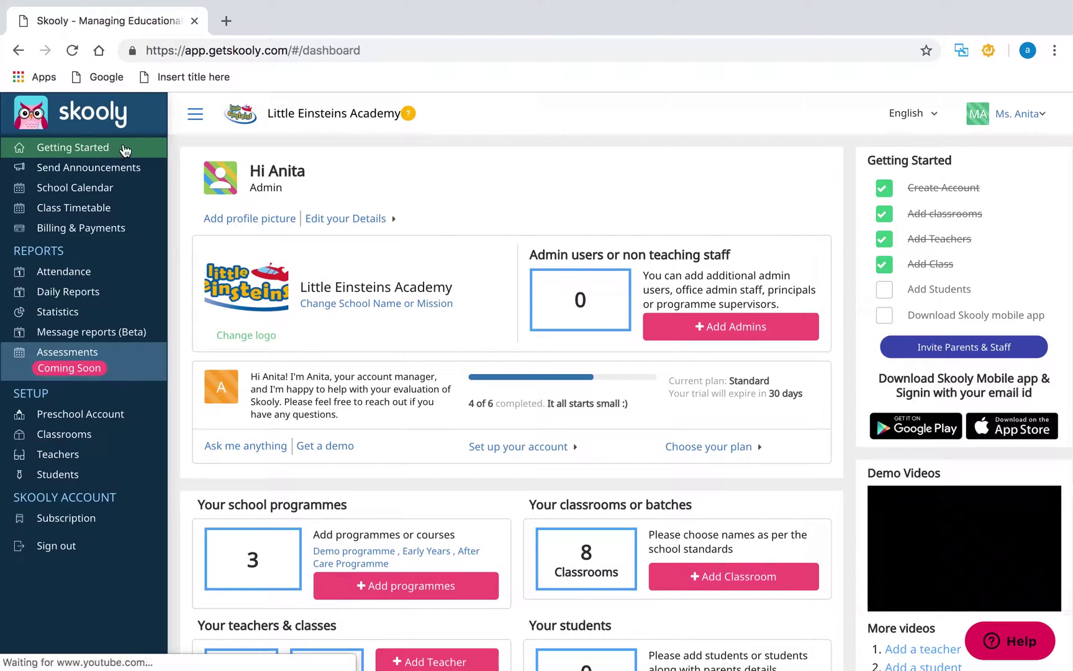
scroll(506, 378, "down", 3)
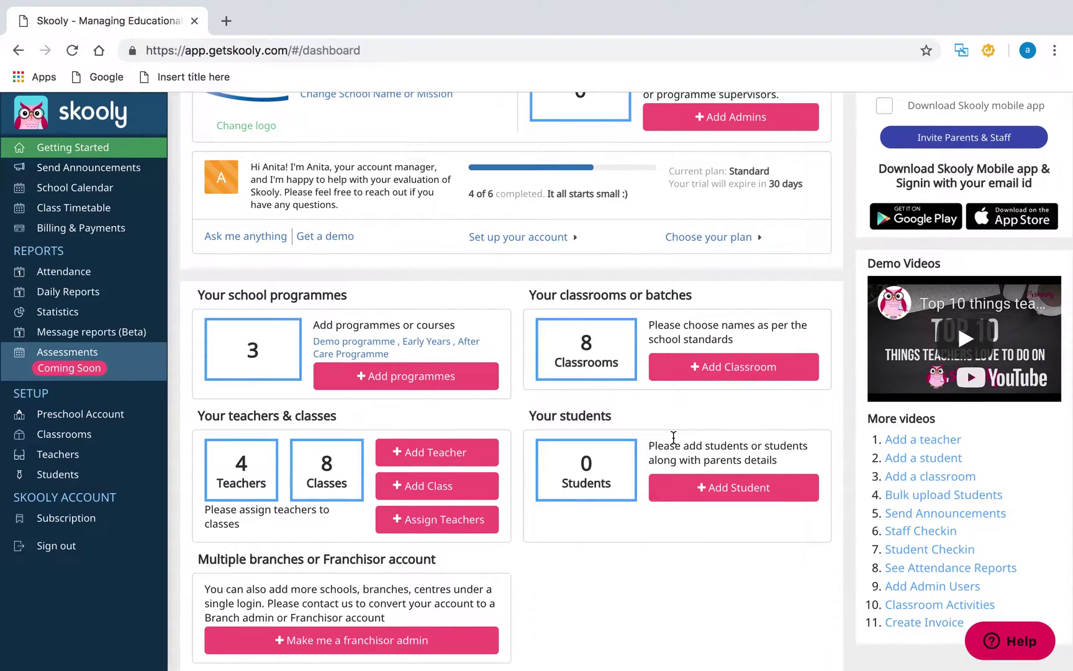
left_click(662, 493)
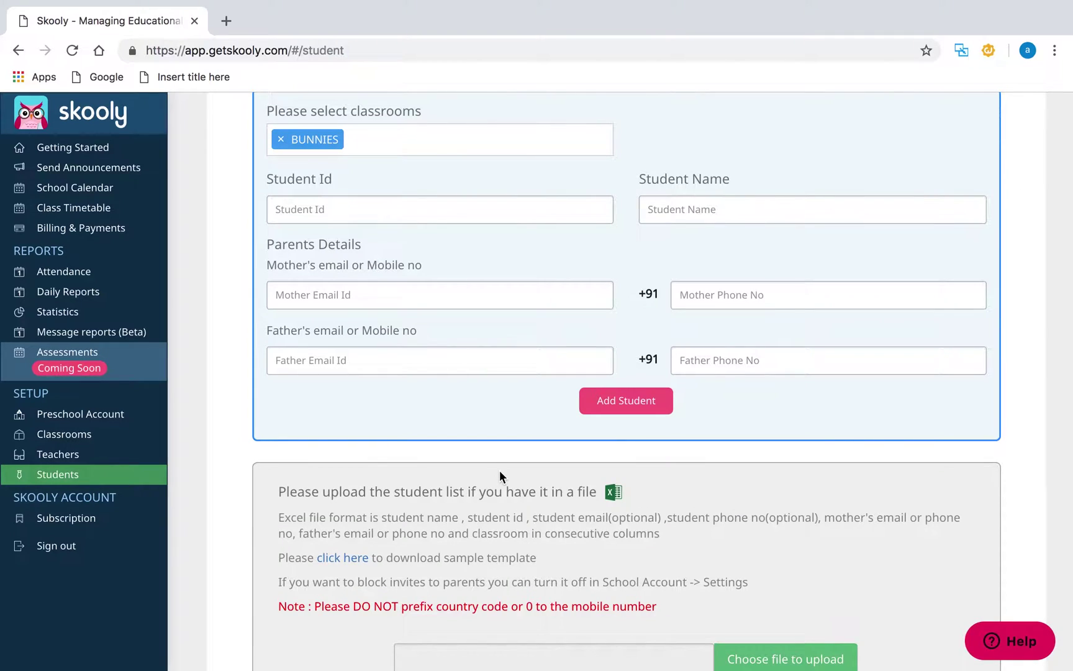
scroll(500, 477, "up", 2)
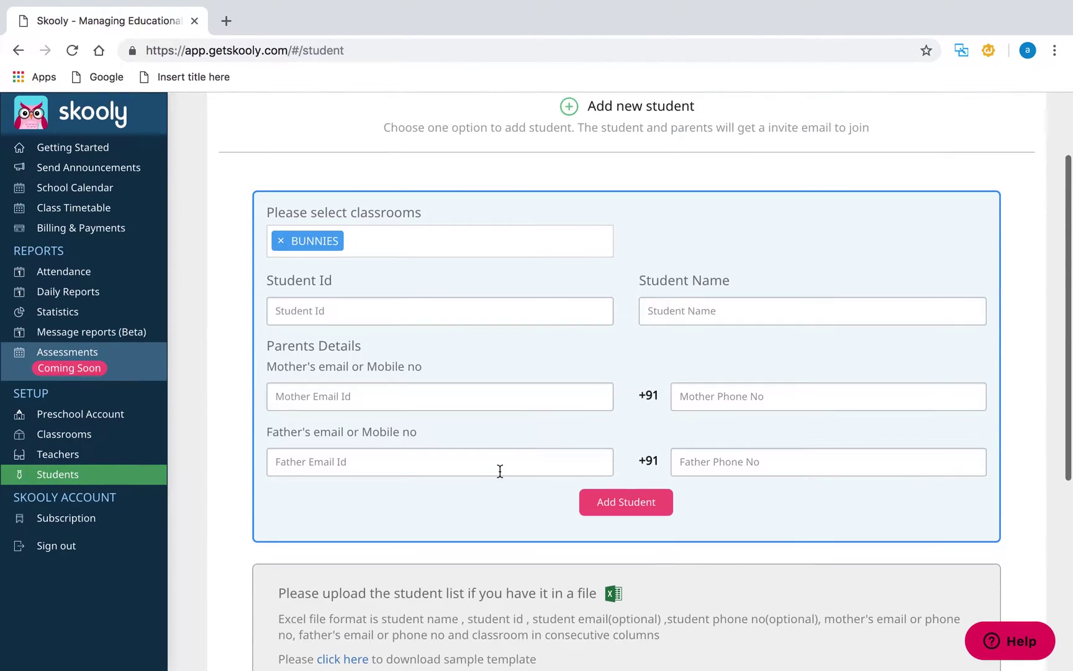
left_click(339, 307)
type("120901")
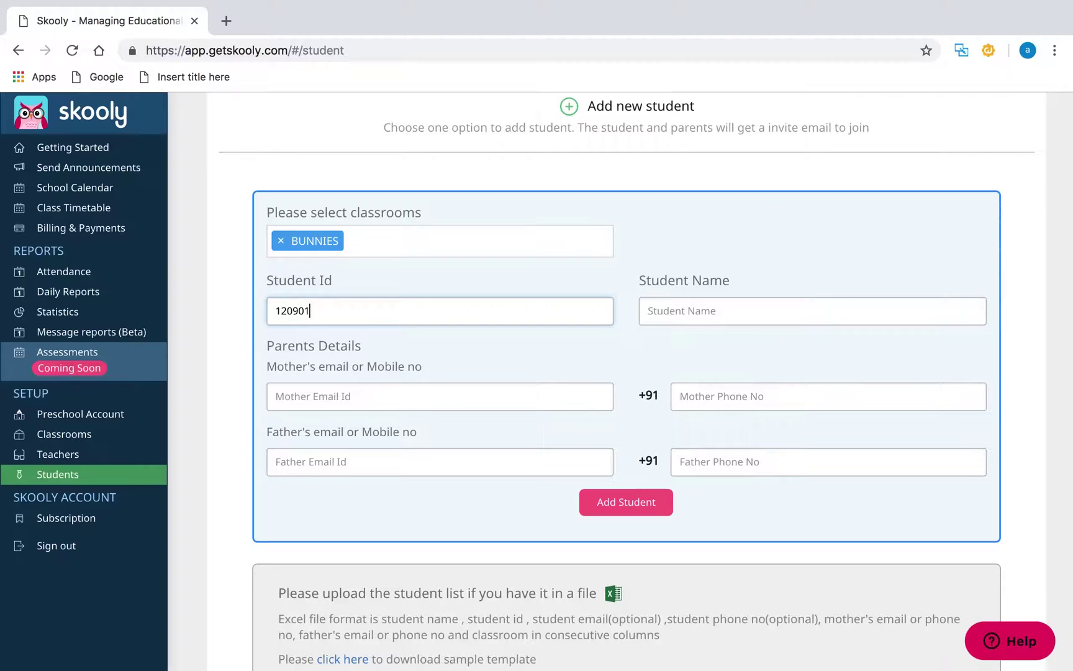
left_click(664, 316)
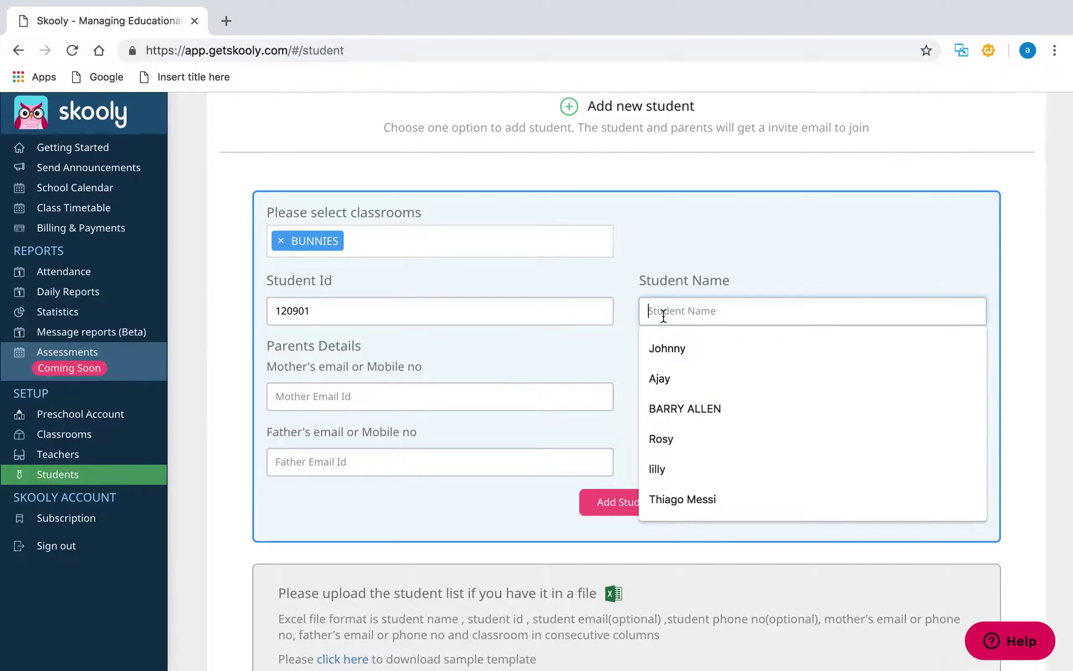
type("Sharon")
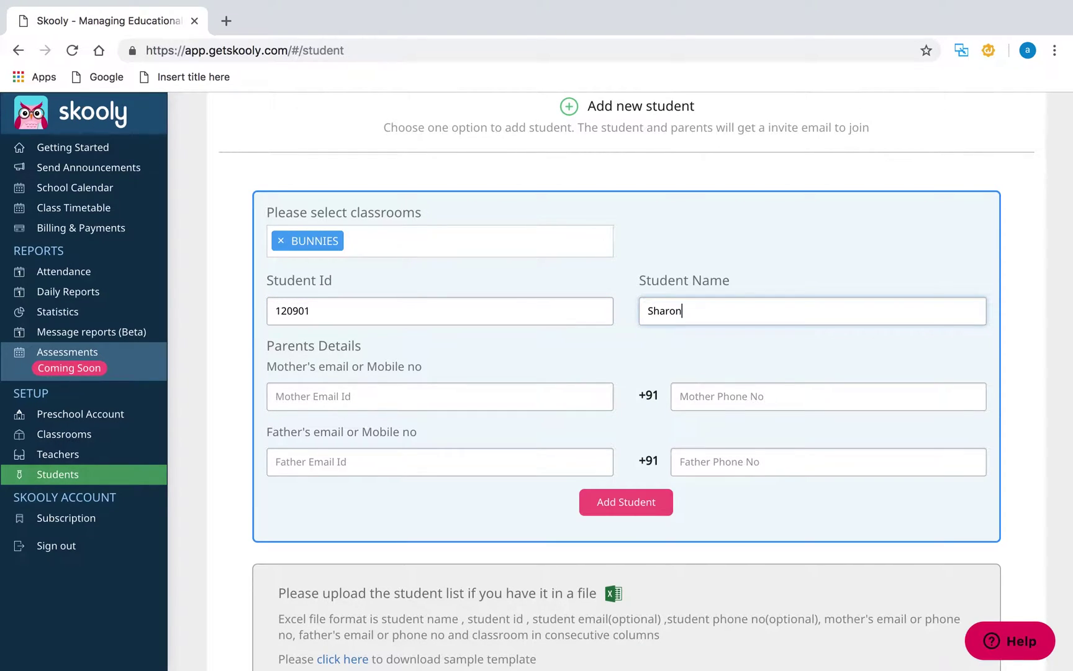
- Enter the mother's e-mail and the father's phone number, then save the student to BUNNIES
left_click(564, 400)
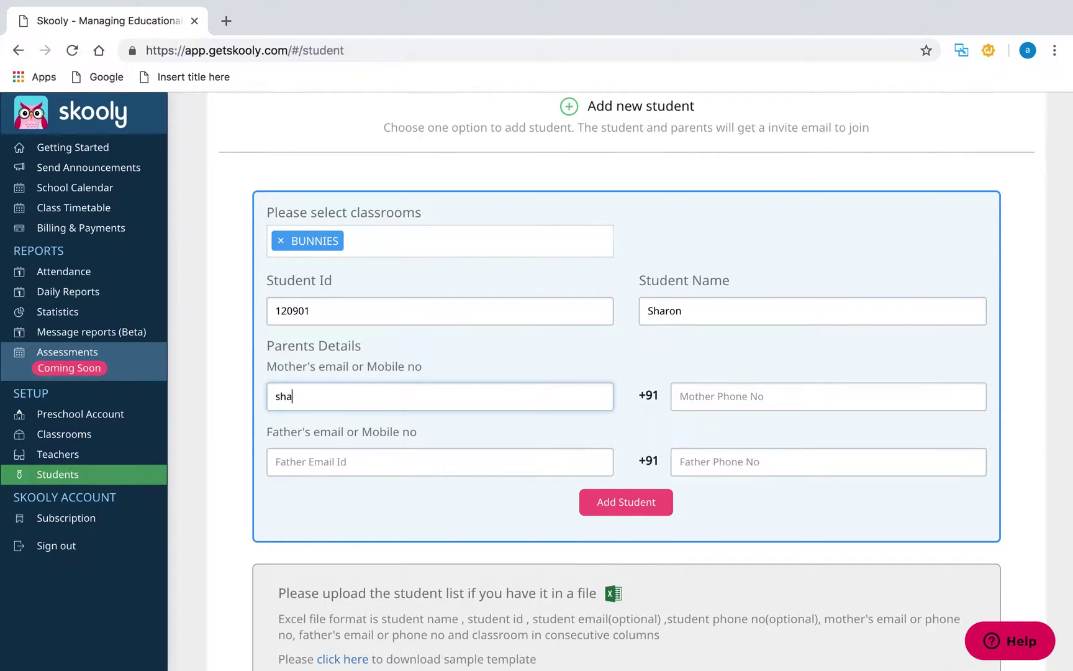
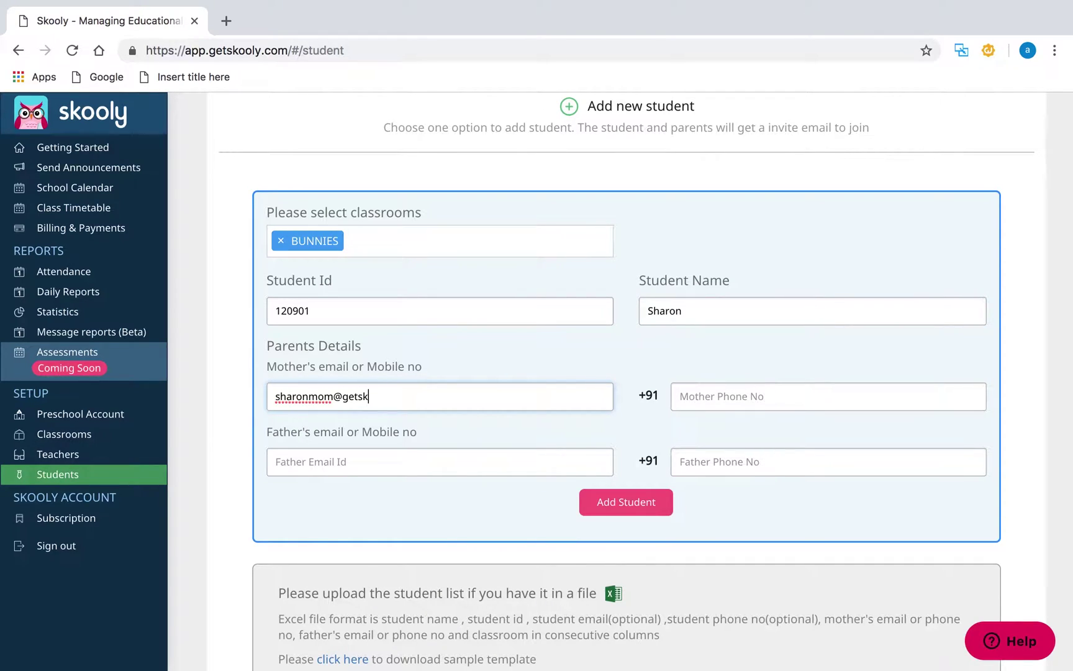
left_click(644, 379)
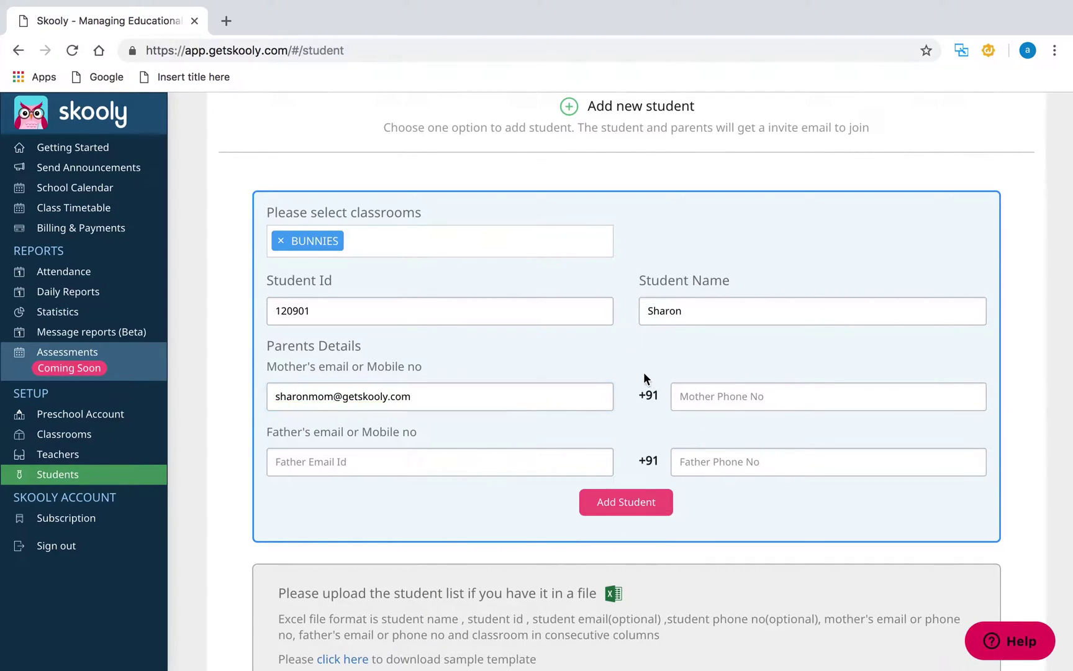
left_click(704, 460)
left_click(649, 503)
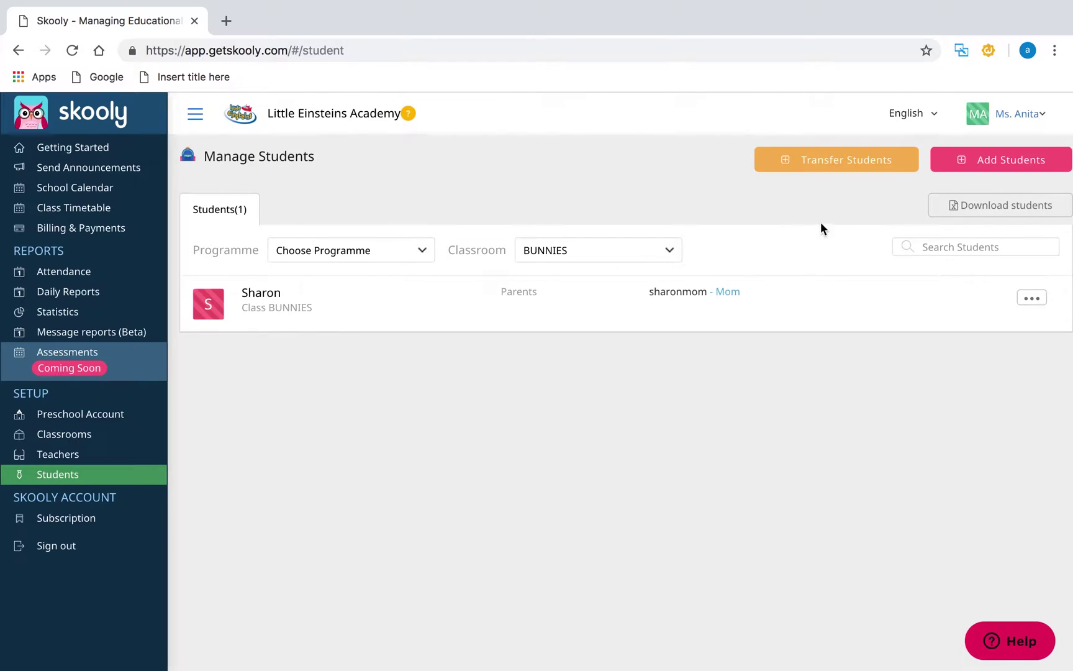
- Attach the student_upload (5).xlsx spreadsheet and submit it for bulk student upload
left_click(972, 160)
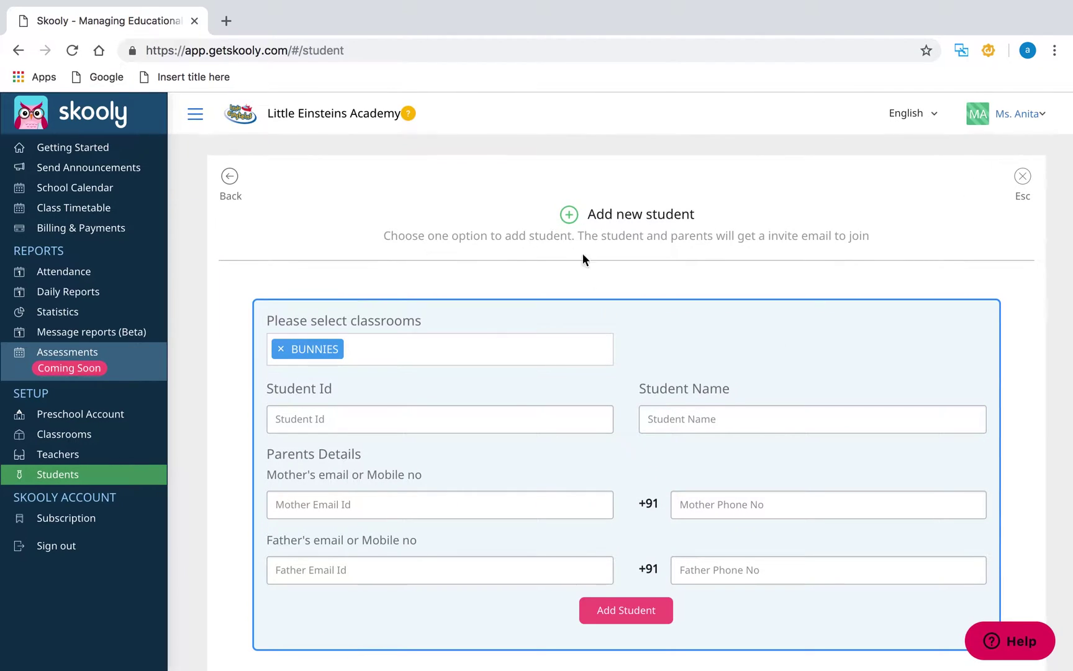
scroll(605, 315, "down", 7)
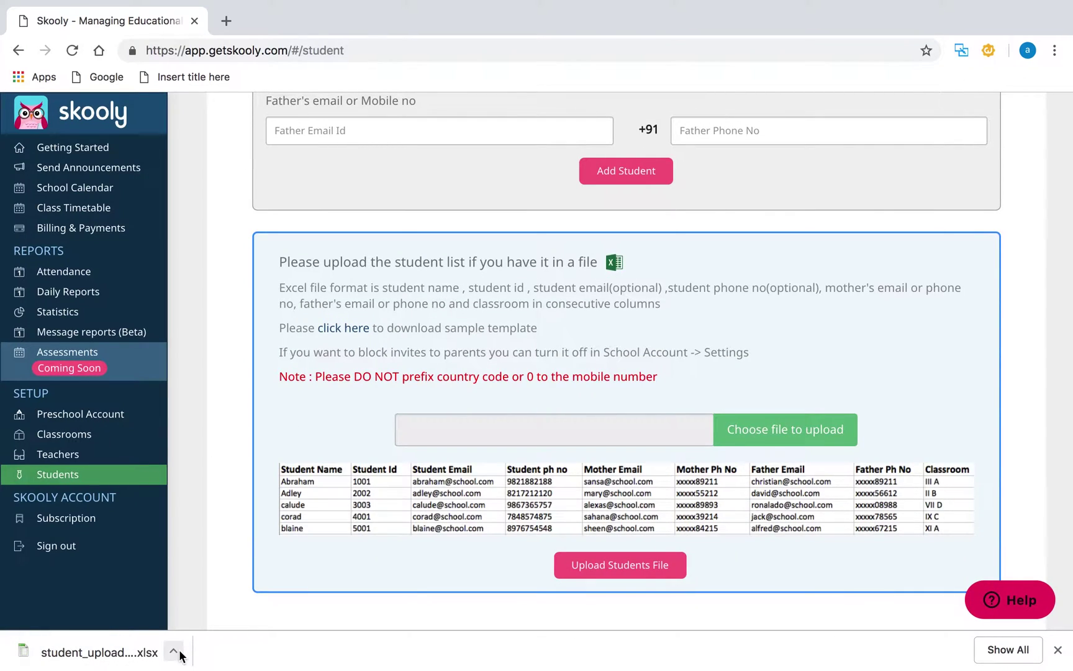
left_click(177, 652)
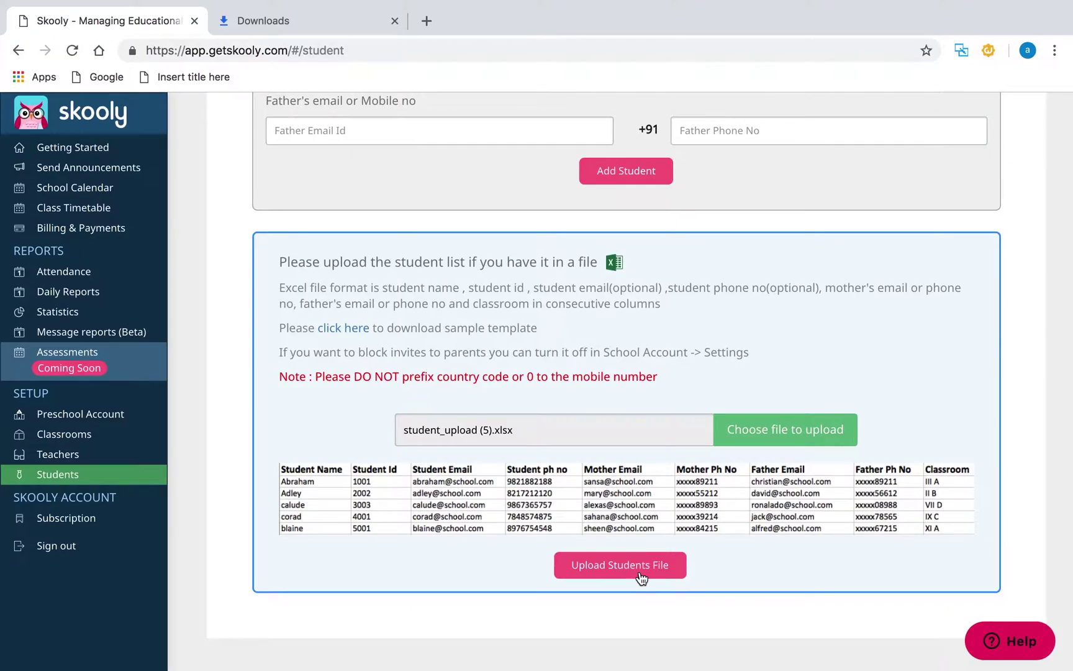
left_click(641, 575)
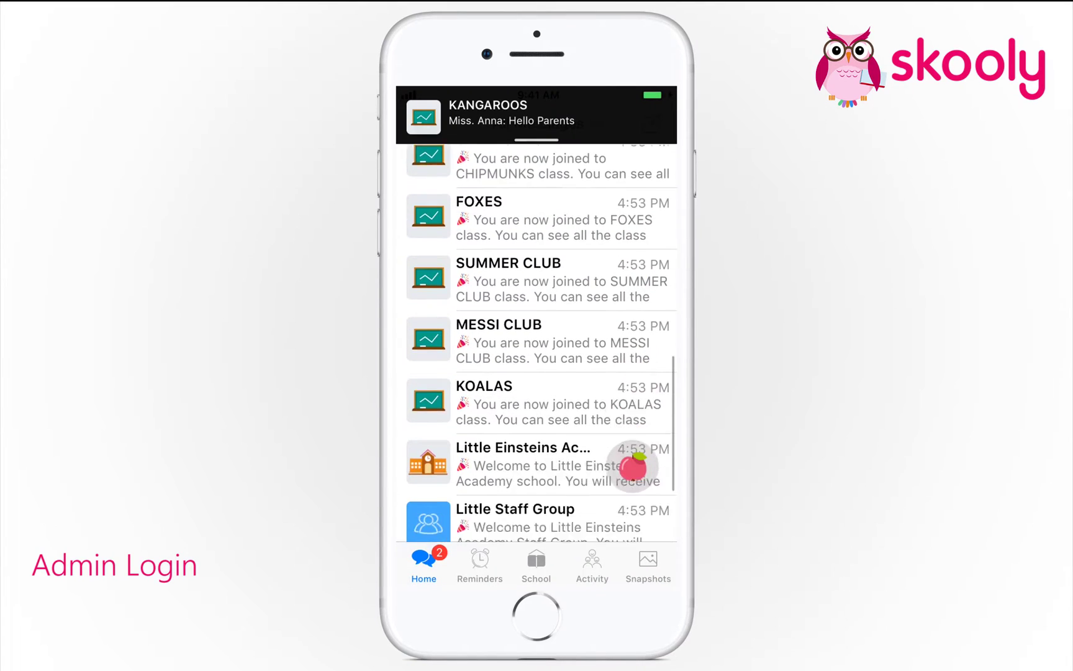
- On the mobile app, open the school dashboard and scroll through its classroom, teacher, student and parent counts
scroll(632, 467, "up", 15)
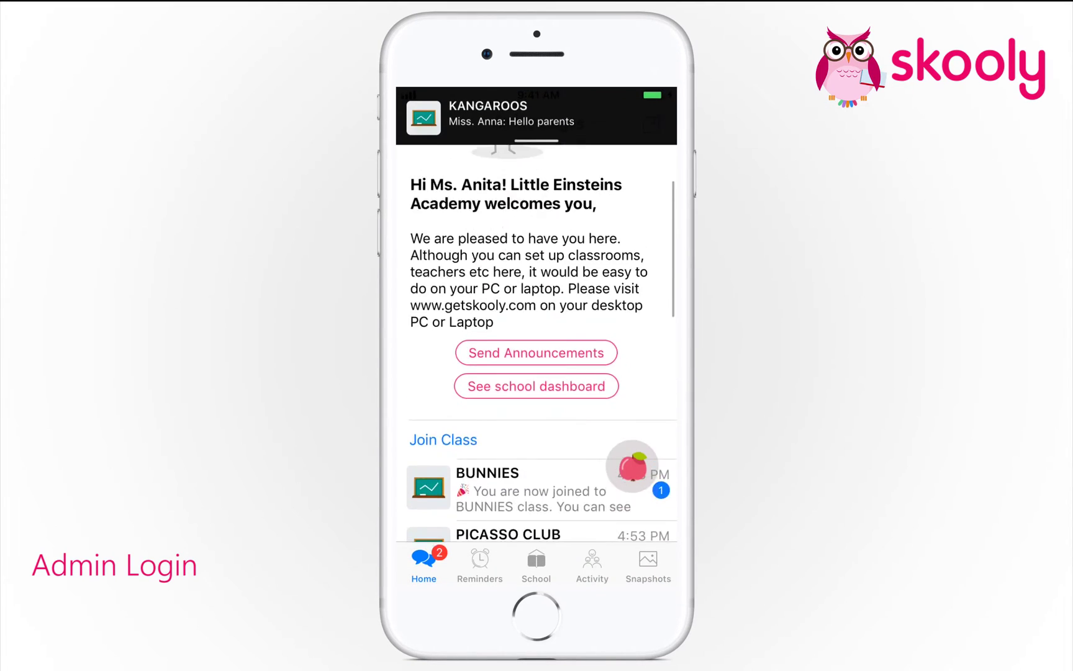
left_click(629, 474)
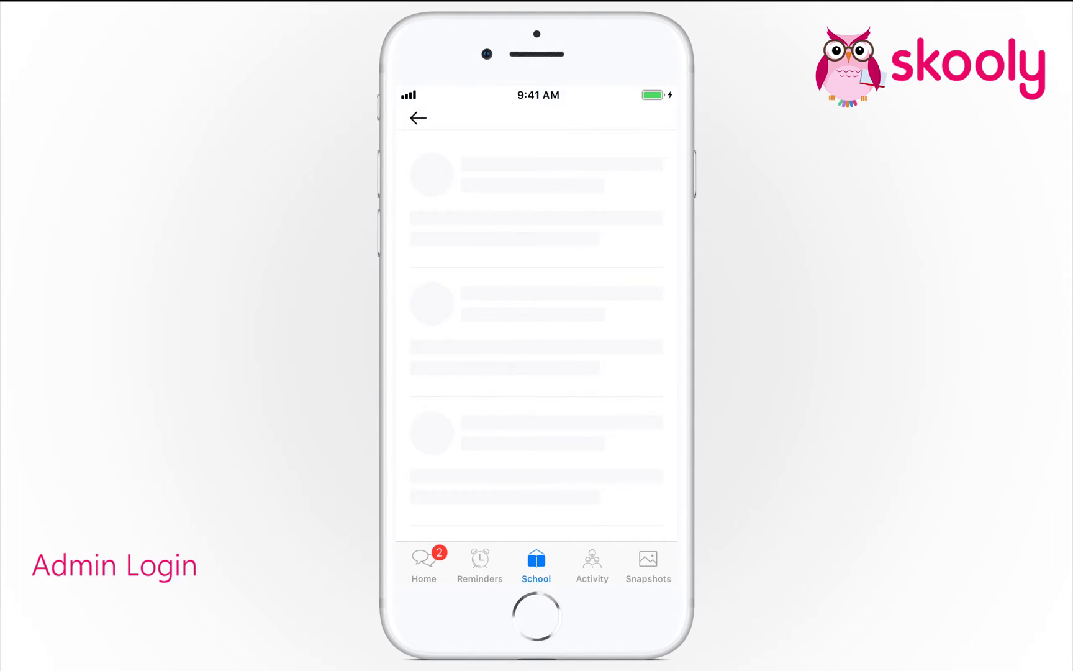
scroll(536, 373, "down", 5)
scroll(537, 344, "down", 5)
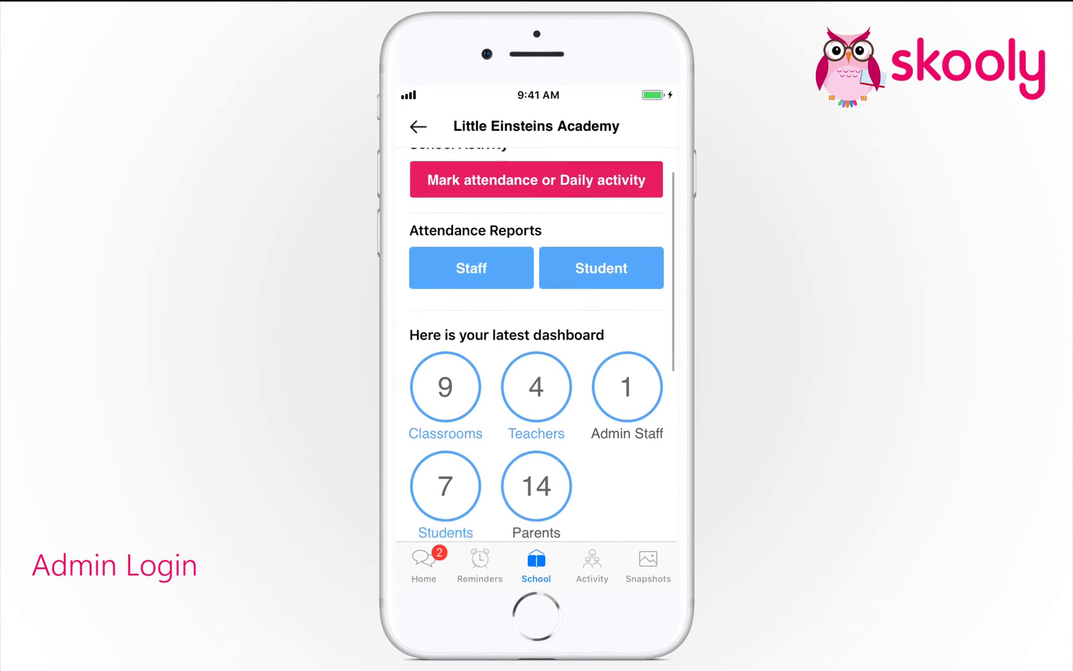
scroll(537, 345, "down", 3)
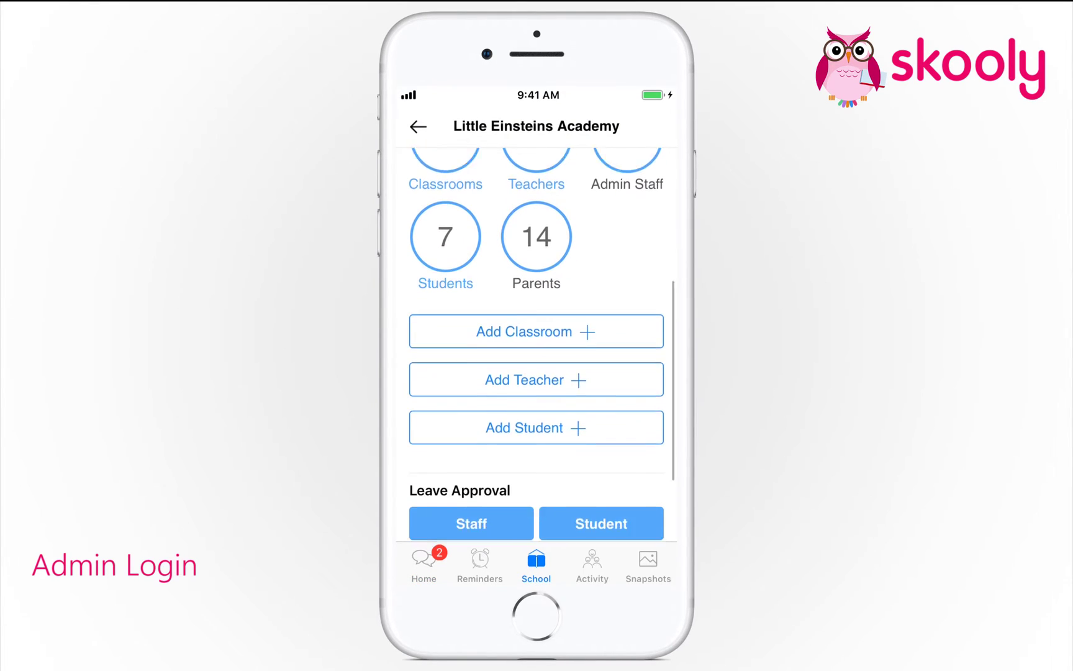